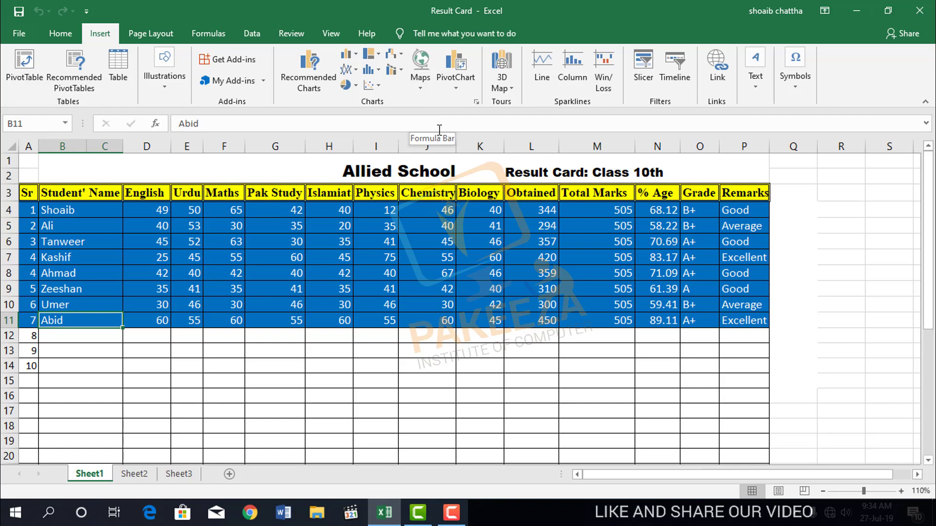
click(539, 340)
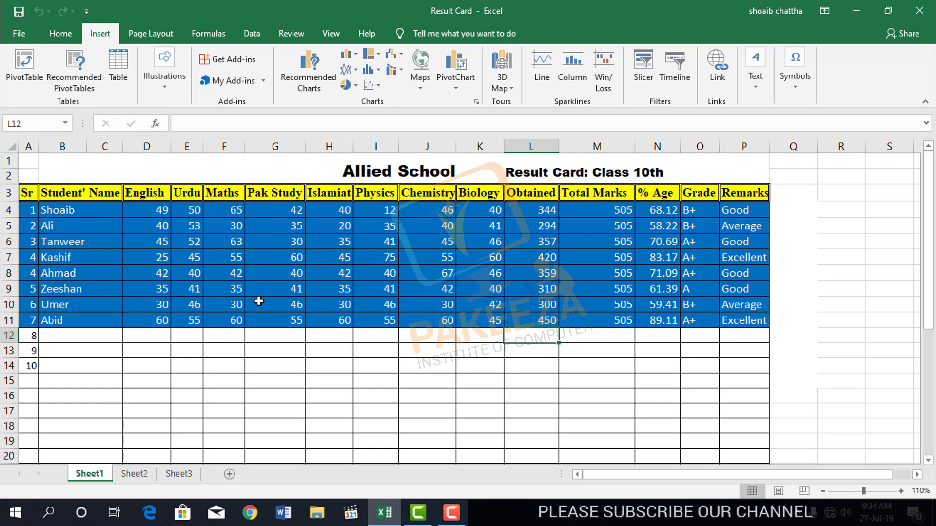
click(314, 360)
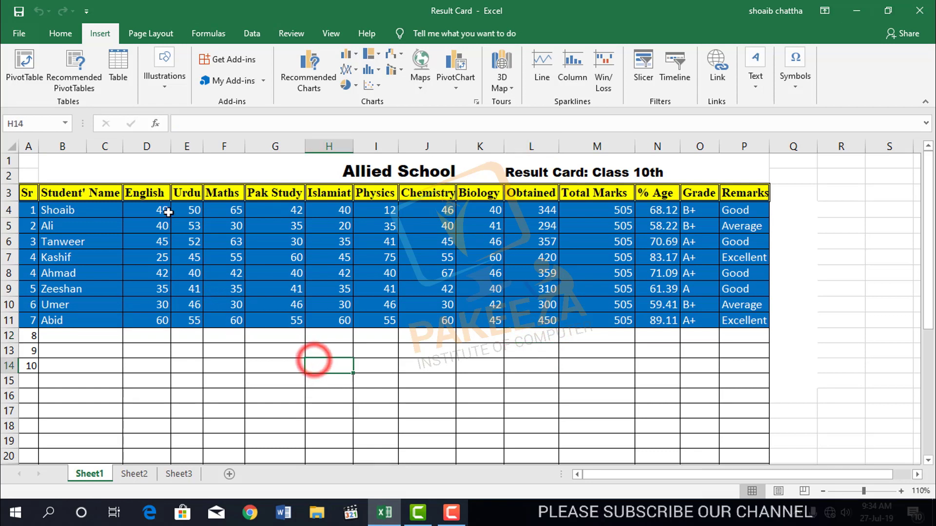
double_click(128, 189)
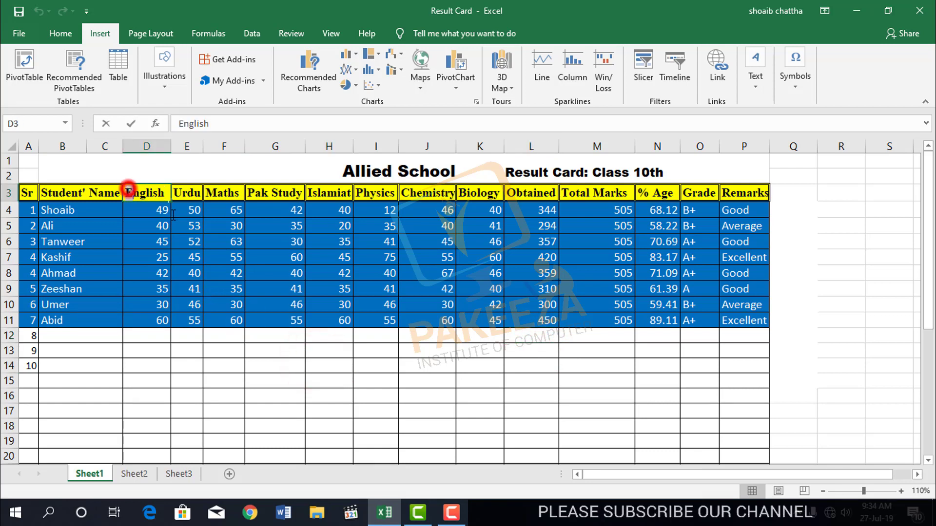
click(332, 344)
Step: Copy the subject headings and marks in D3:K11 of Sheet1 to Sheet2, starting at cell F6
drag(129, 189, 465, 326)
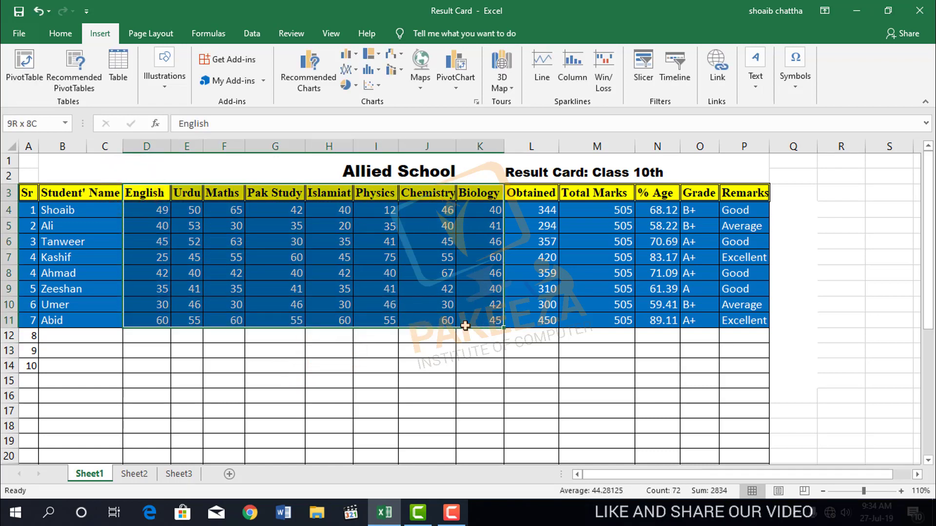
key(ctrl+c)
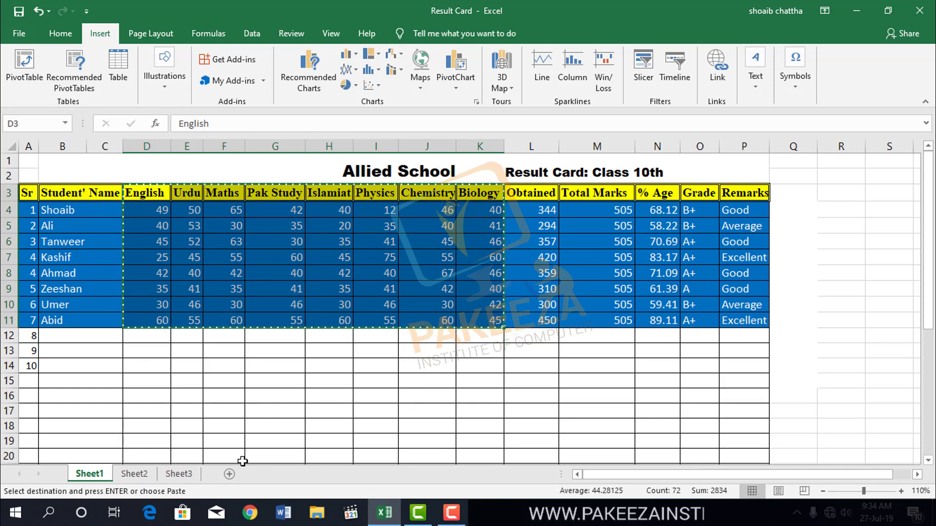
click(141, 473)
click(246, 228)
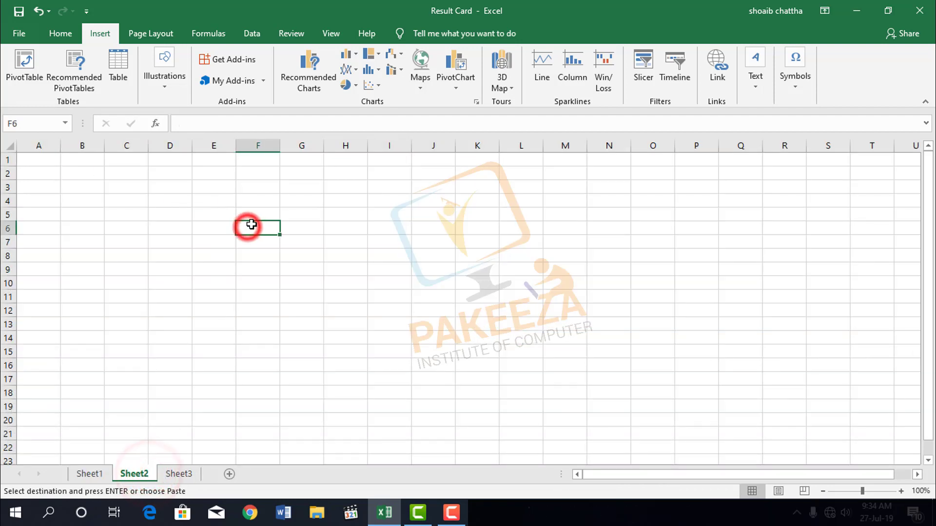
key(ctrl+v)
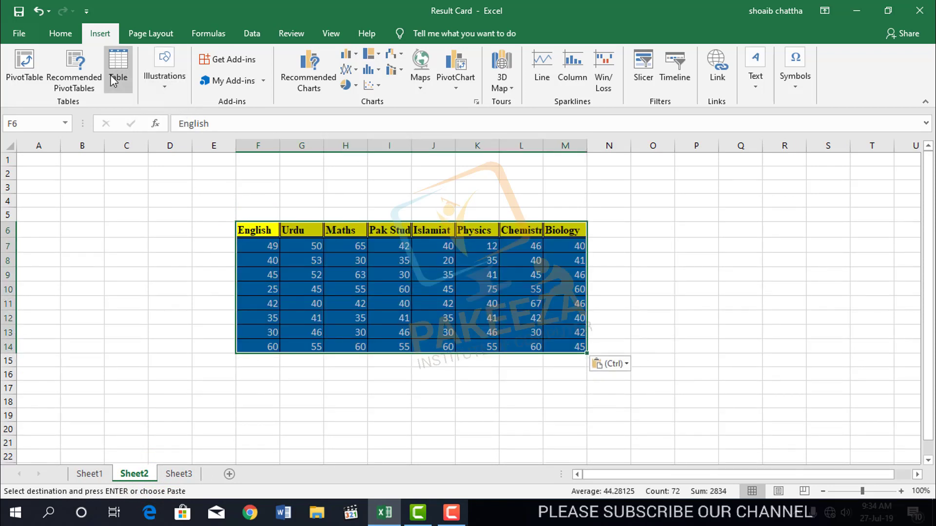
Step: Remove the fill colour from the pasted marks table and set its font colour to Automatic
click(61, 33)
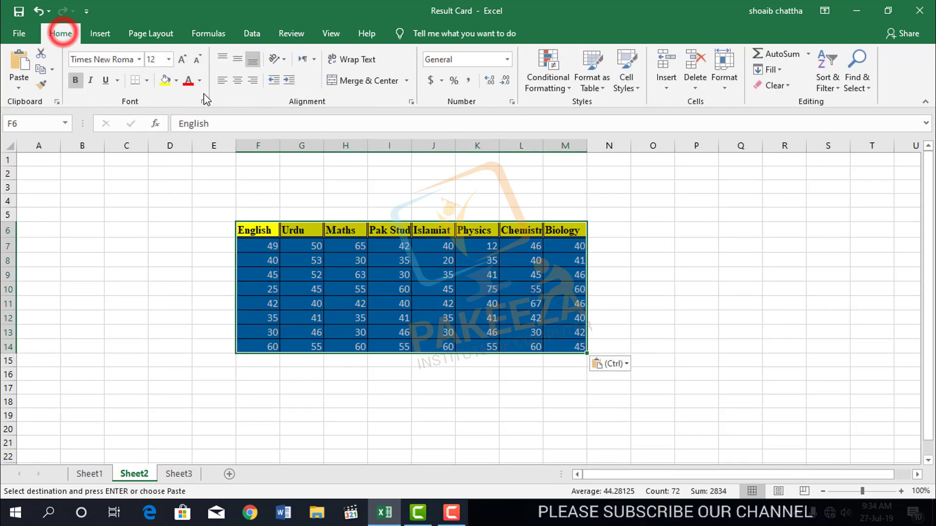
click(175, 82)
click(182, 199)
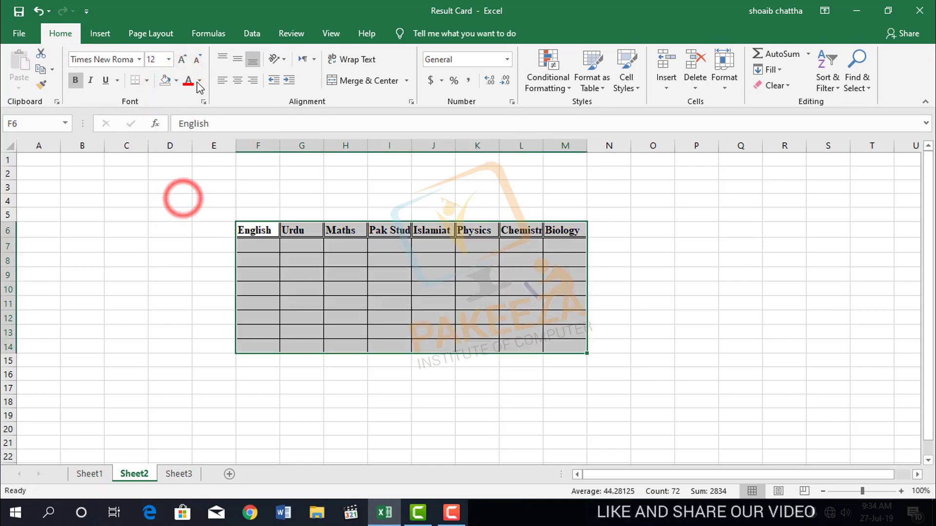
click(200, 81)
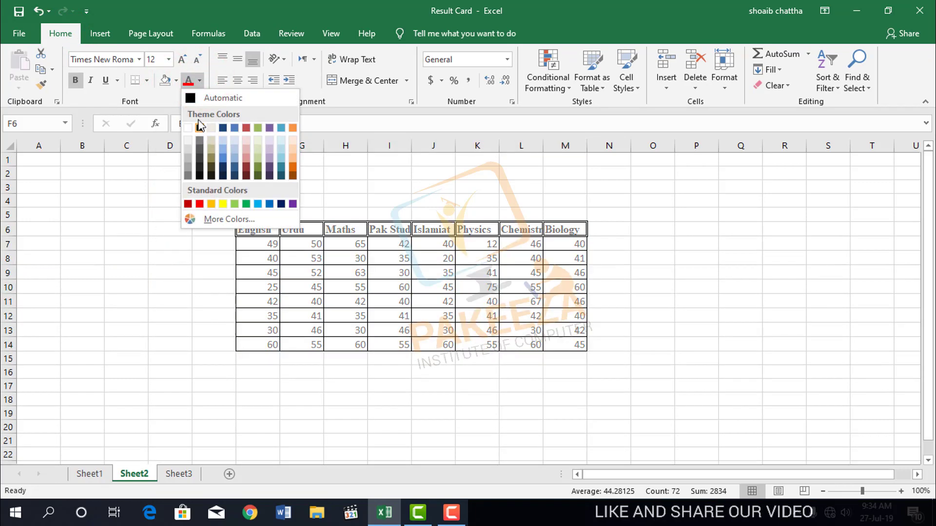
click(204, 100)
click(477, 388)
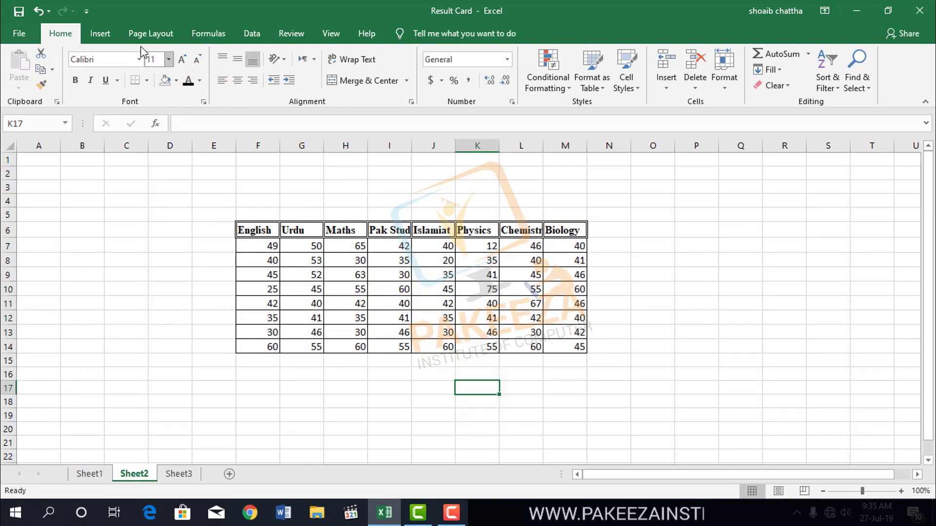
Step: Insert the recommended Stacked Column chart with subjects on the horizontal axis, using the range F5:M14
click(100, 33)
mouse_move(237, 220)
mouse_down()
mouse_move(244, 232)
mouse_move(488, 330)
mouse_move(560, 345)
mouse_up()
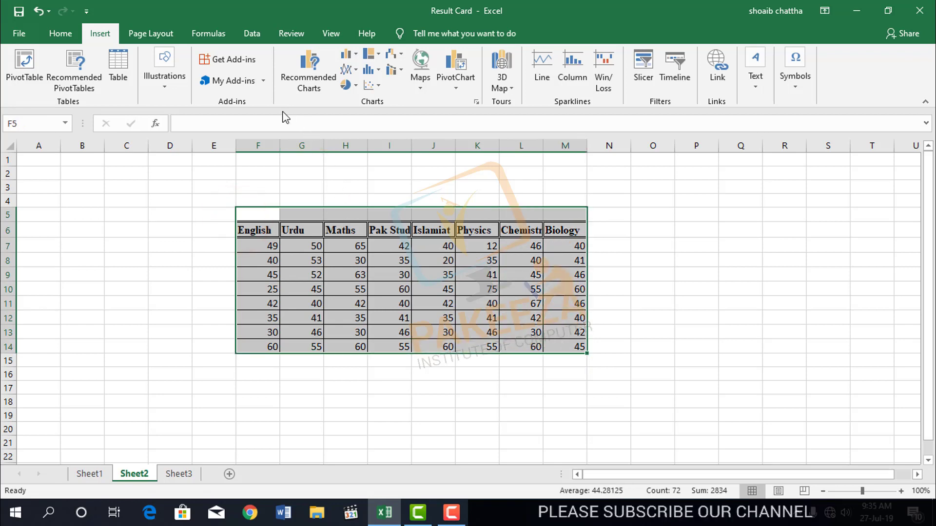
click(307, 83)
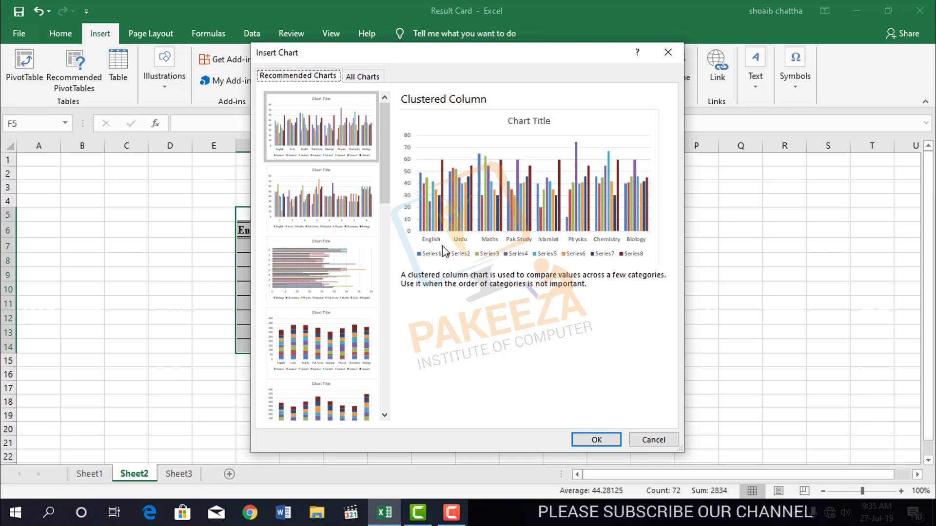
drag(407, 60, 433, 55)
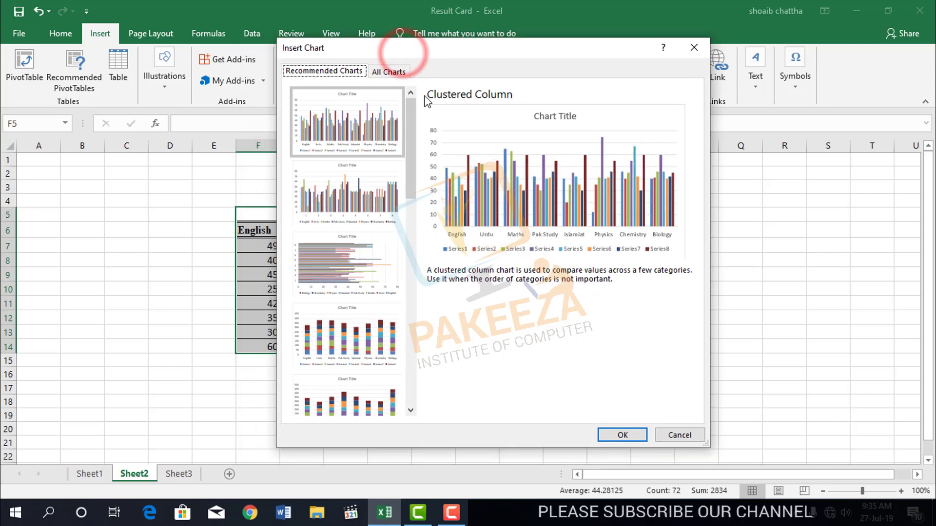
drag(411, 120, 408, 252)
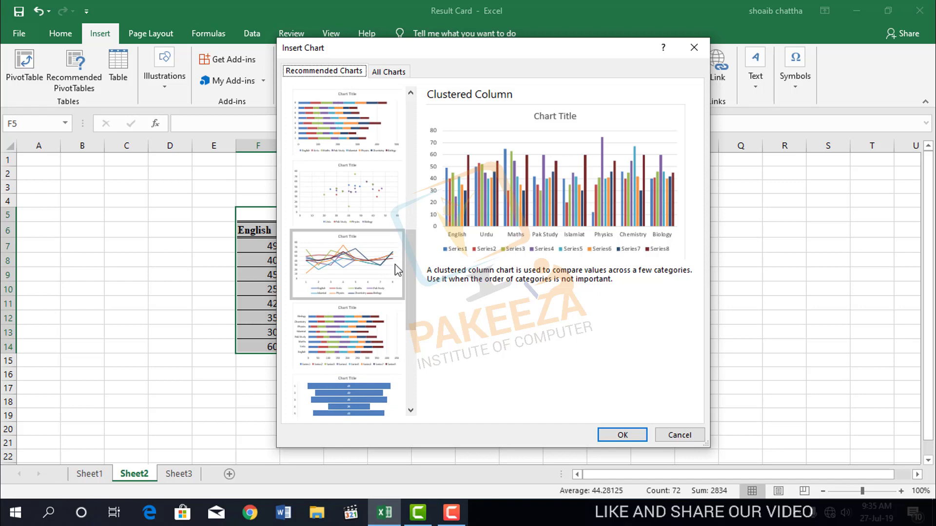
click(369, 195)
drag(408, 235, 404, 190)
click(368, 244)
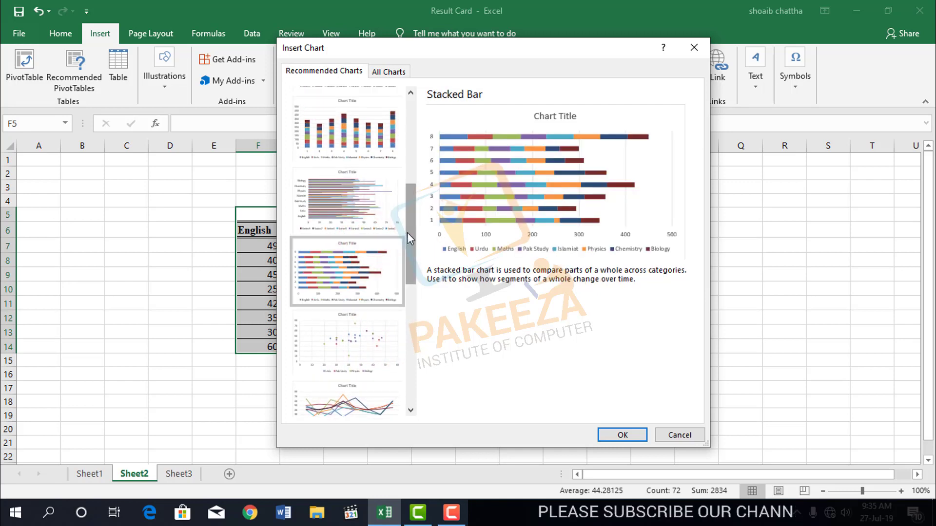
drag(409, 233, 411, 194)
click(378, 194)
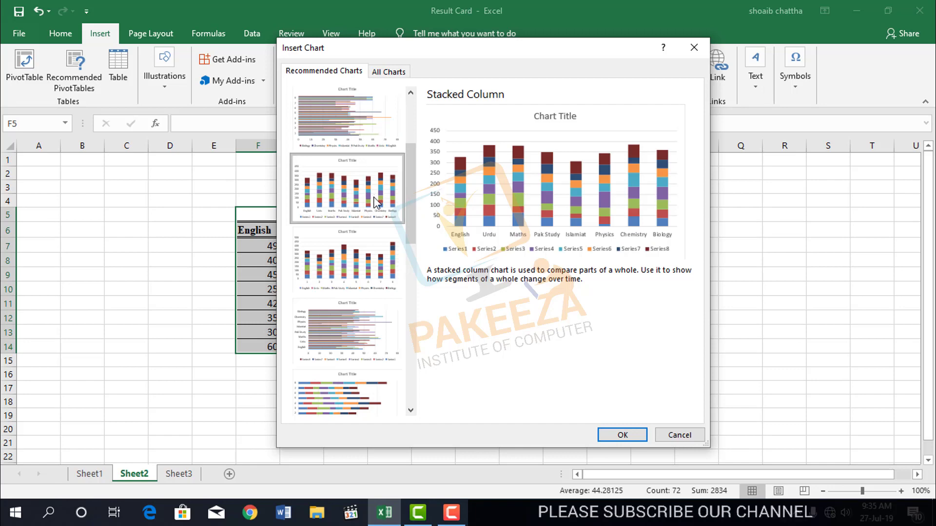
click(624, 439)
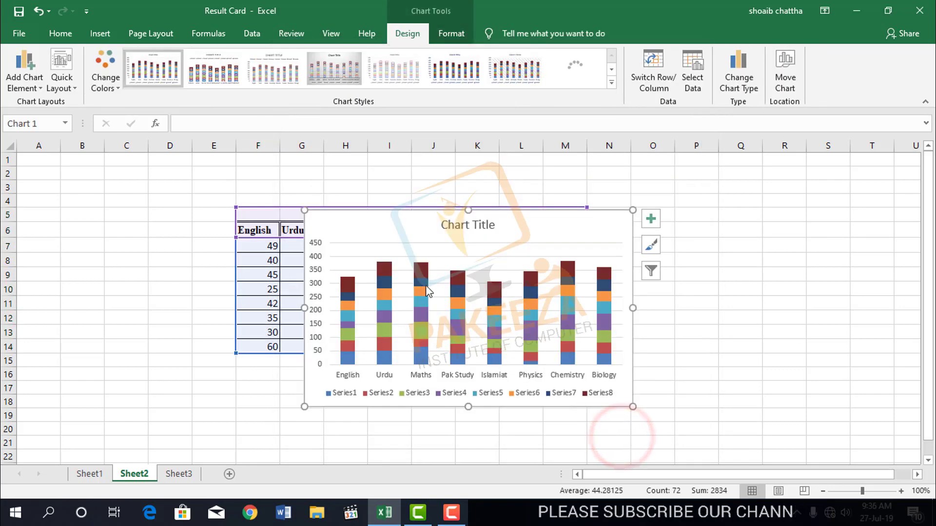
Step: Move the chart to the right over the table's edge, with its upper-left corner at about cell L4
drag(399, 228, 622, 222)
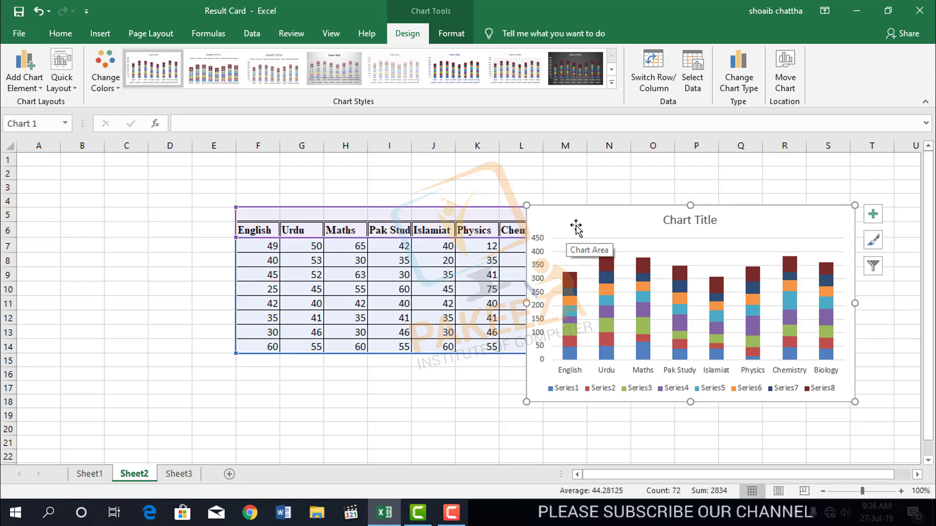
drag(607, 221, 585, 203)
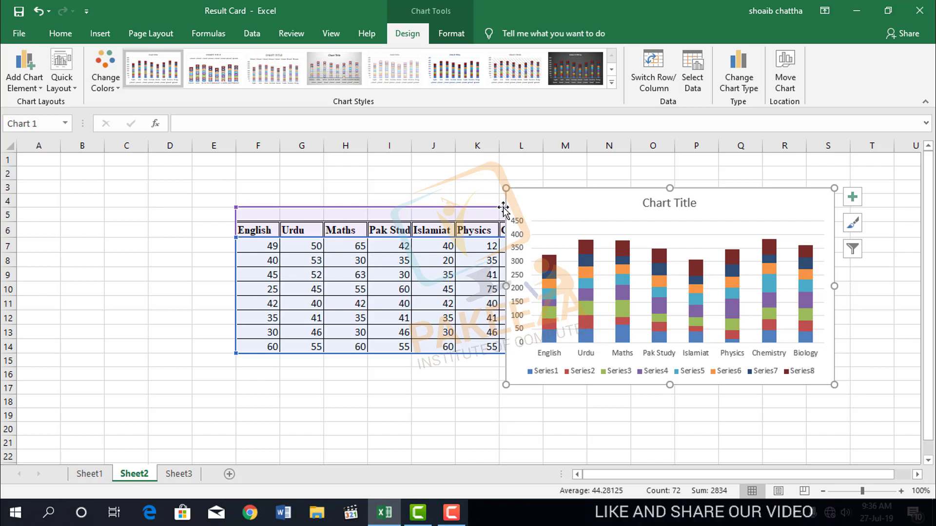
drag(528, 202, 552, 210)
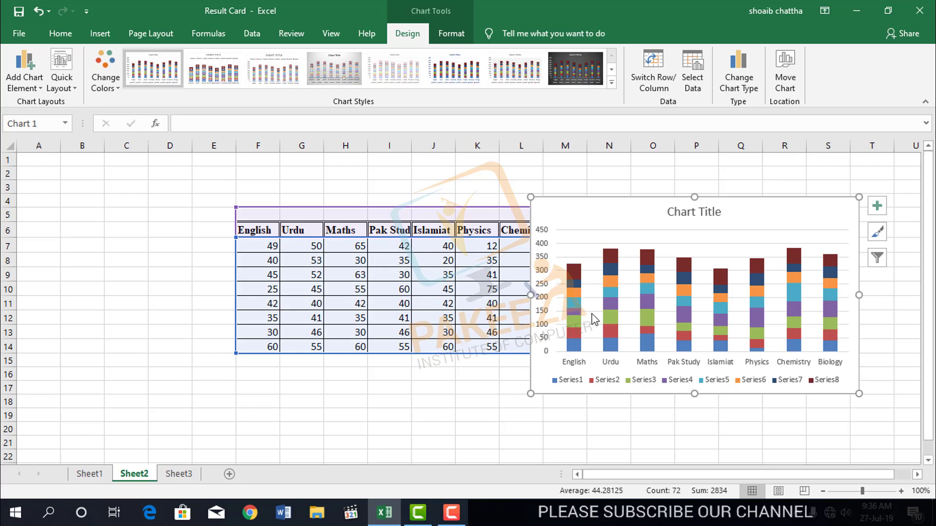
Step: Set the first Pak Study mark in cell I7 to 85
click(393, 246)
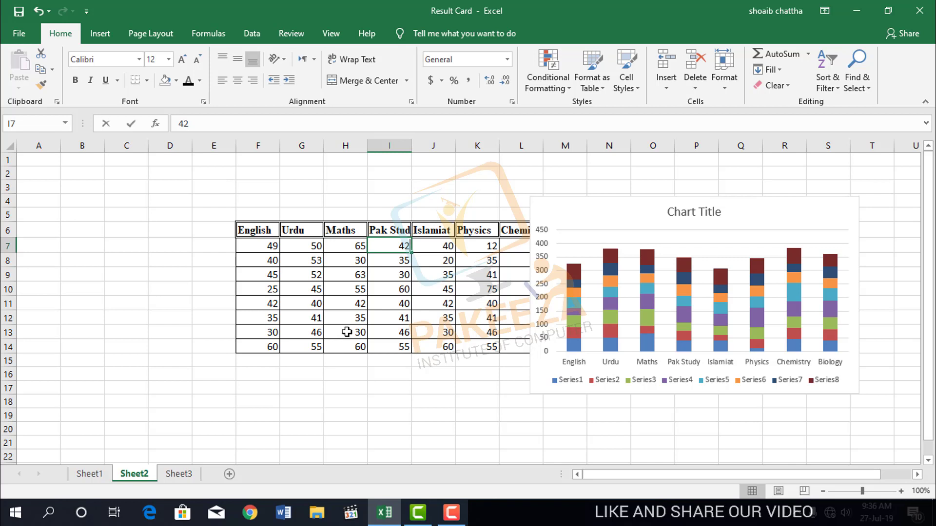
text(85)
key(Return)
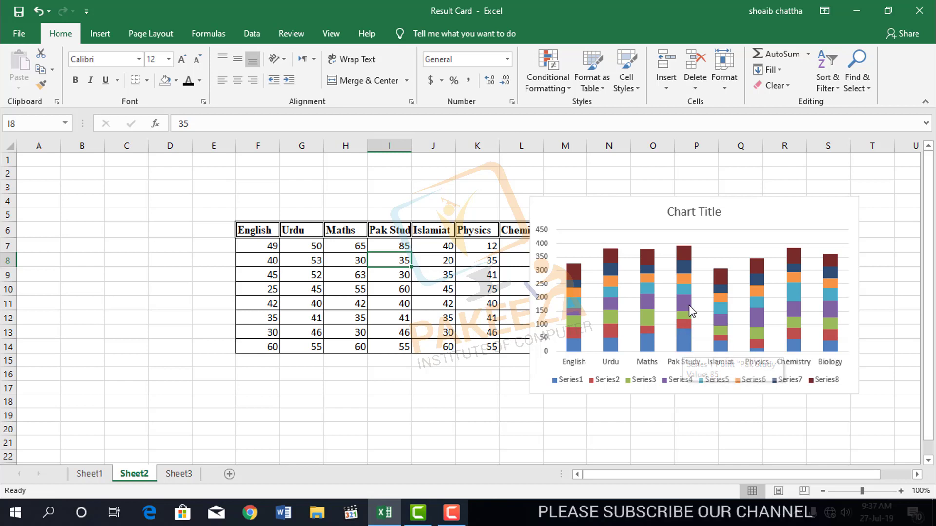
Step: Set the third Pak Study mark in cell I9 to 50
mouse_move(684, 254)
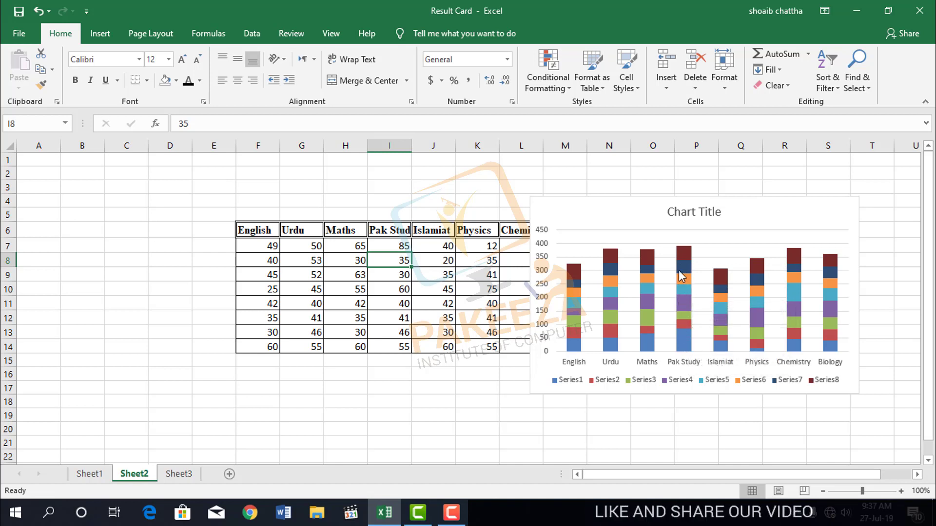
mouse_move(685, 346)
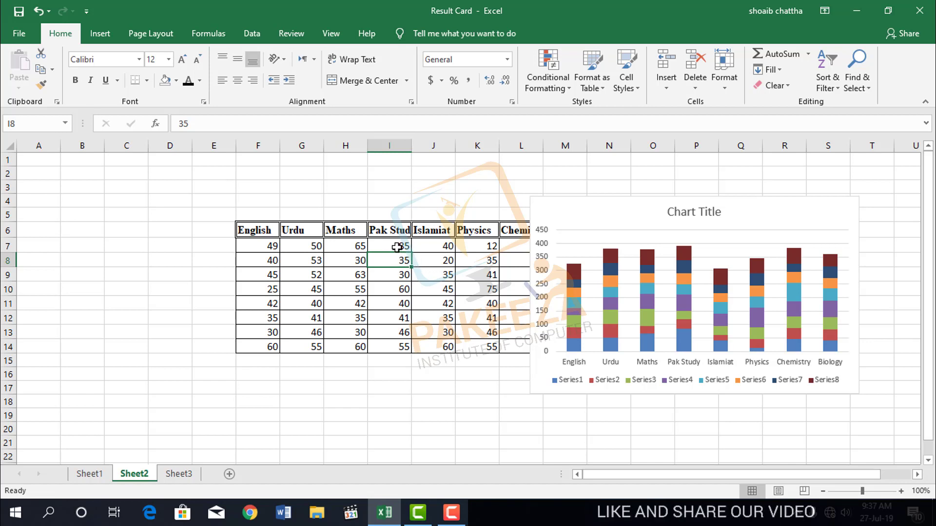
mouse_move(650, 348)
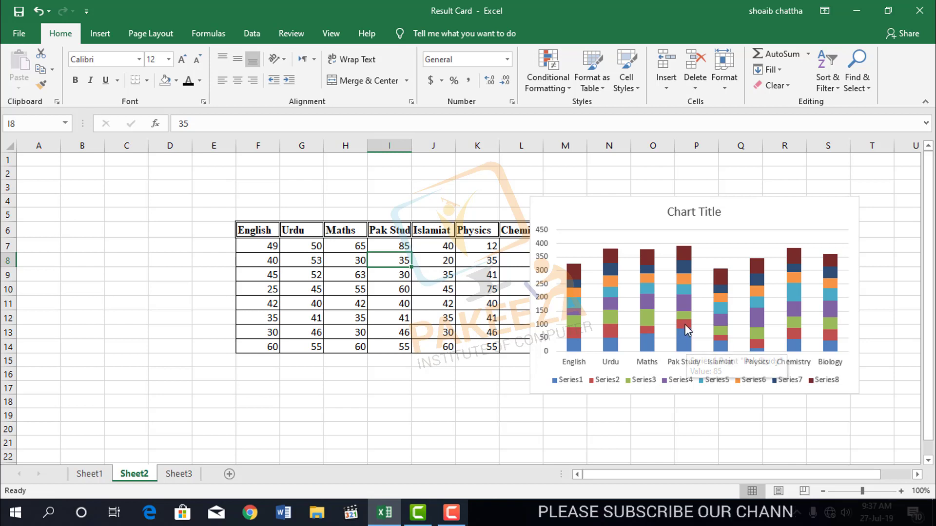
mouse_move(685, 325)
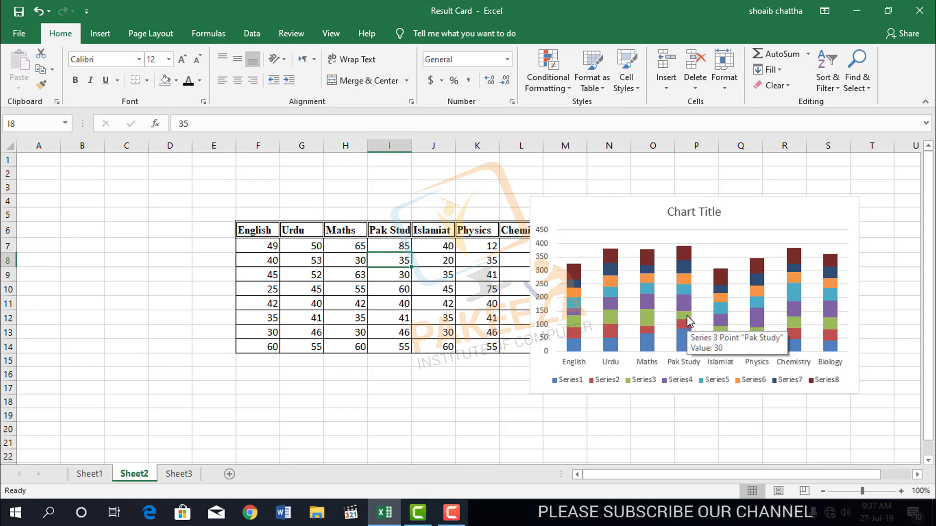
double_click(401, 273)
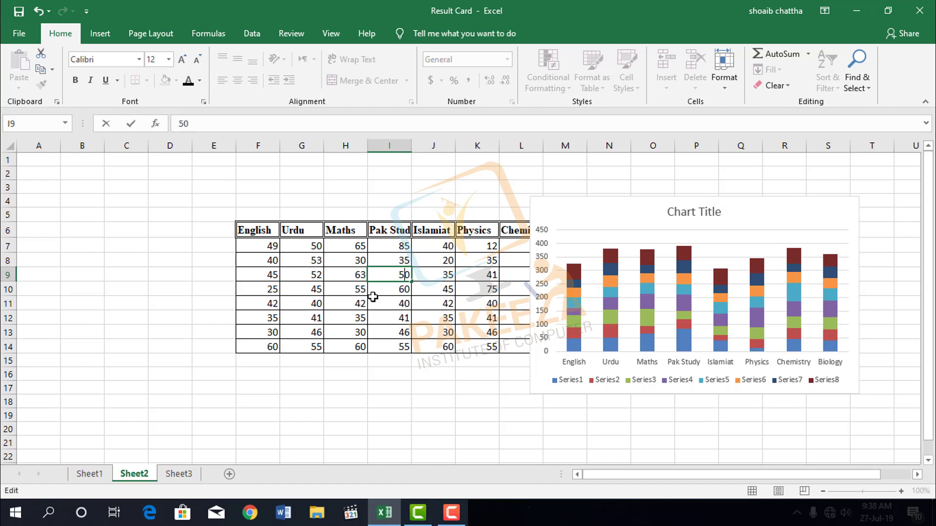
key(Return)
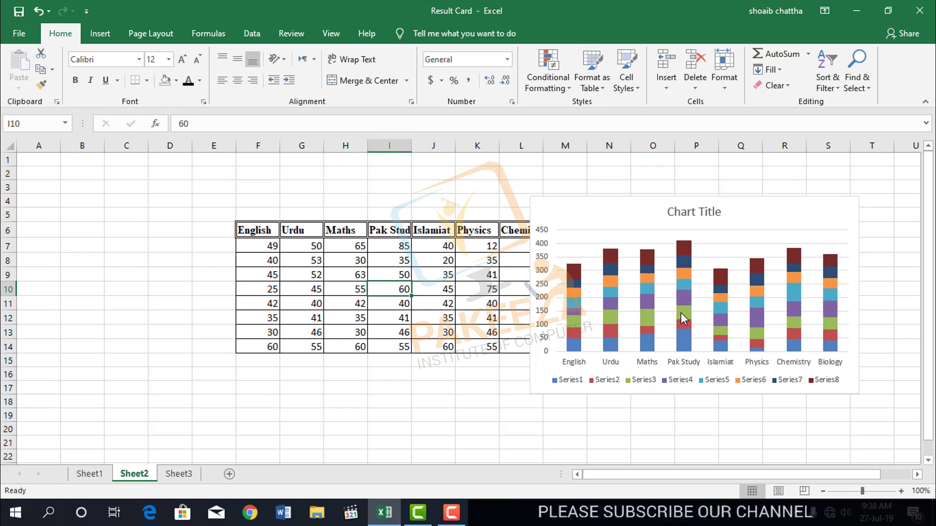
Step: Move the chart farther right so its left edge lies in column M, uncovering the Chemistry marks
mouse_move(682, 313)
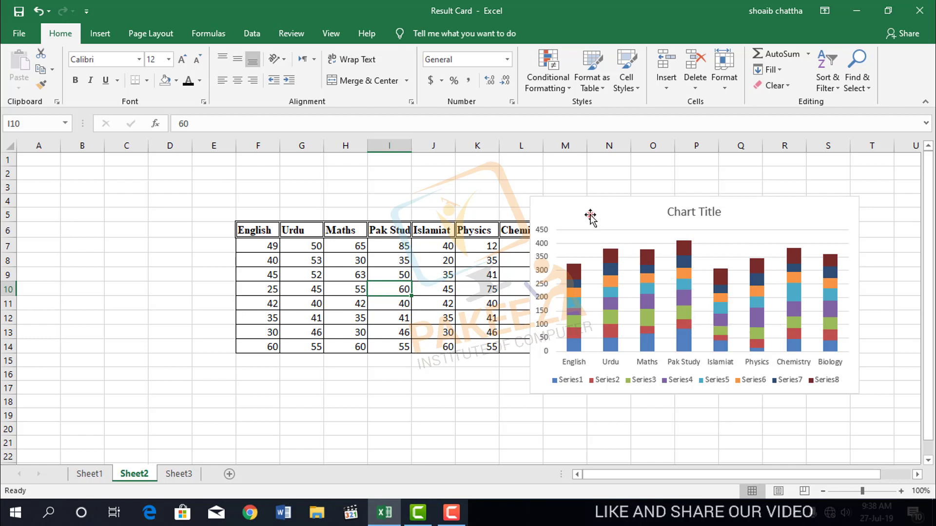
drag(591, 214, 628, 212)
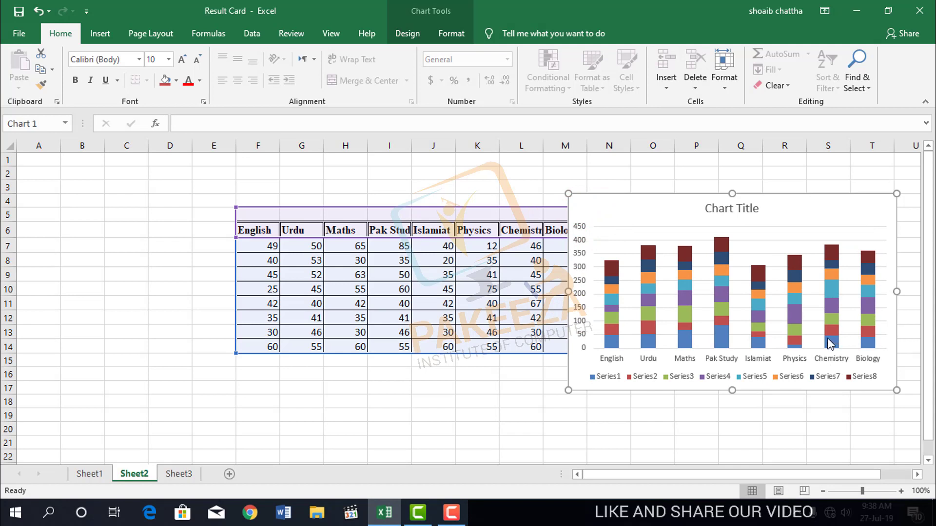
Step: Select the Series8 and Series6 segments in the chart to examine which table rows they plot
click(831, 254)
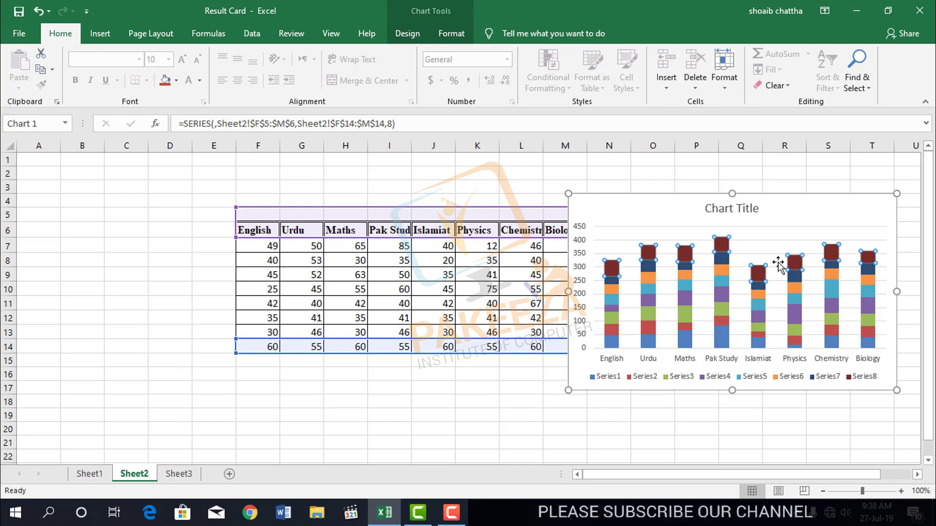
double_click(592, 204)
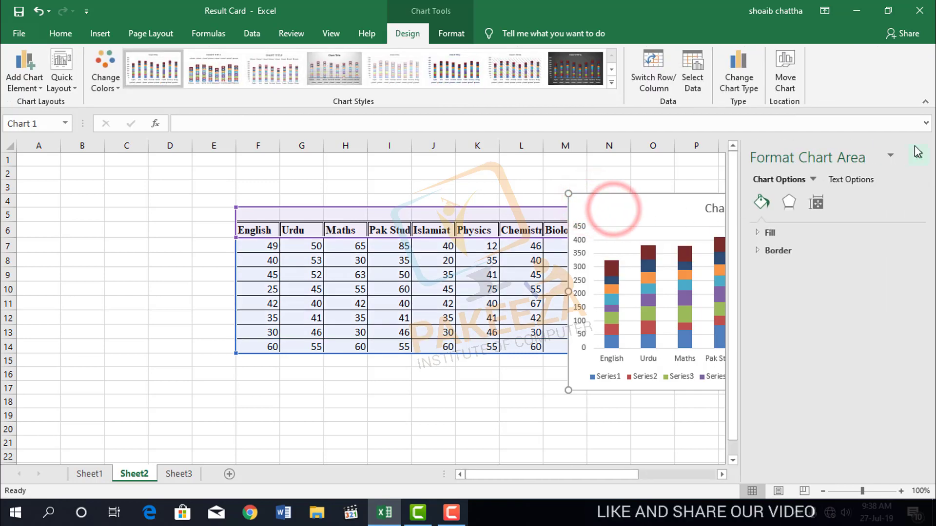
click(918, 153)
click(833, 249)
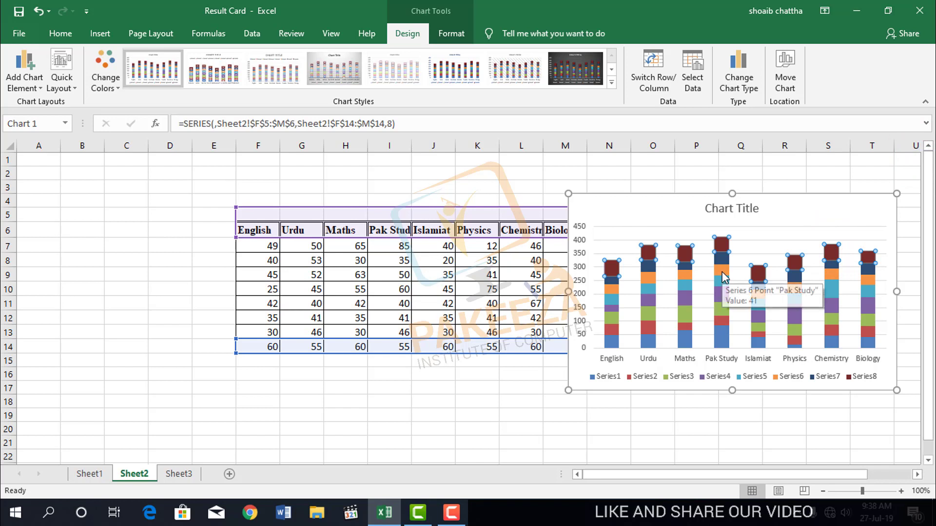
click(723, 276)
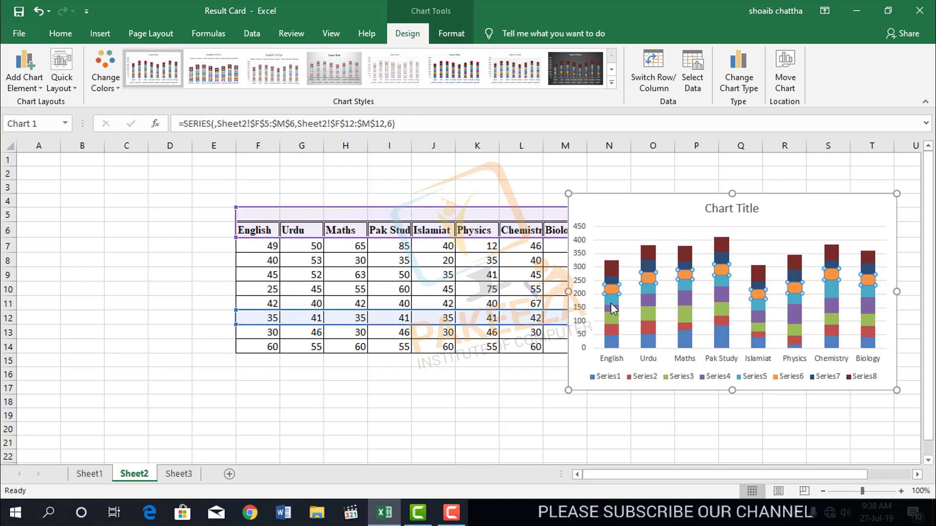
Step: Select the Series4, Series6 and Series7 segments in the English column to examine which table rows they plot
mouse_move(610, 303)
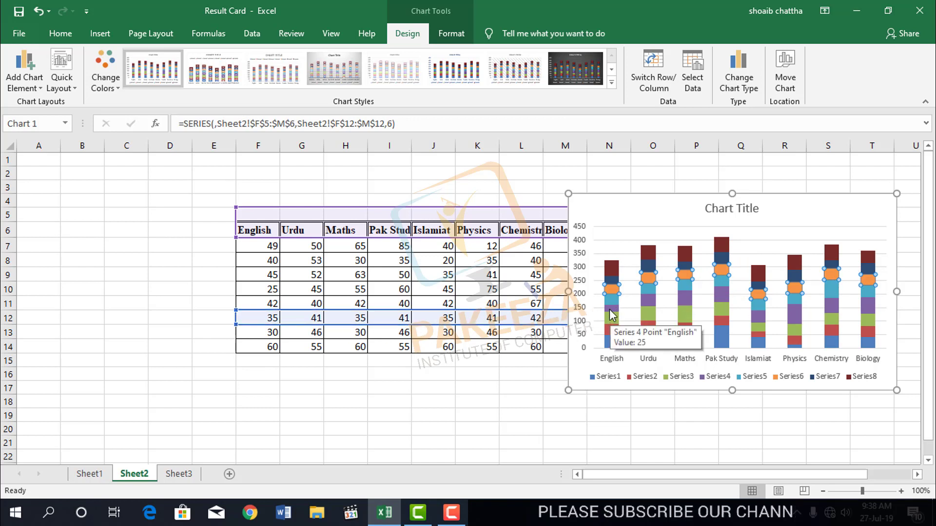
click(612, 315)
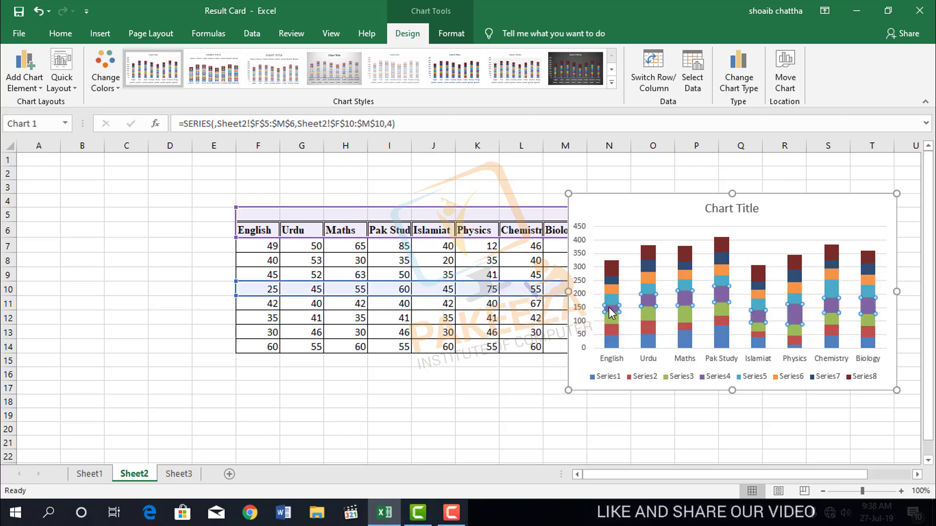
click(612, 292)
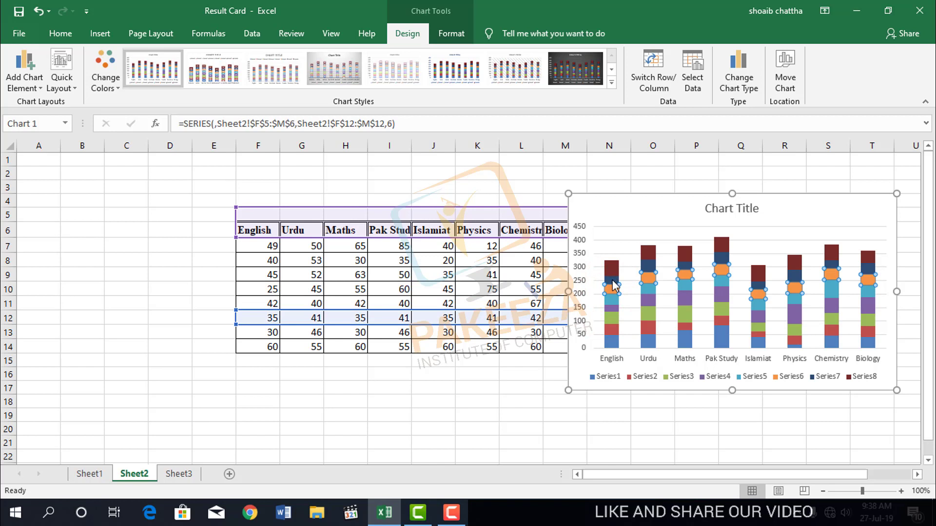
click(613, 281)
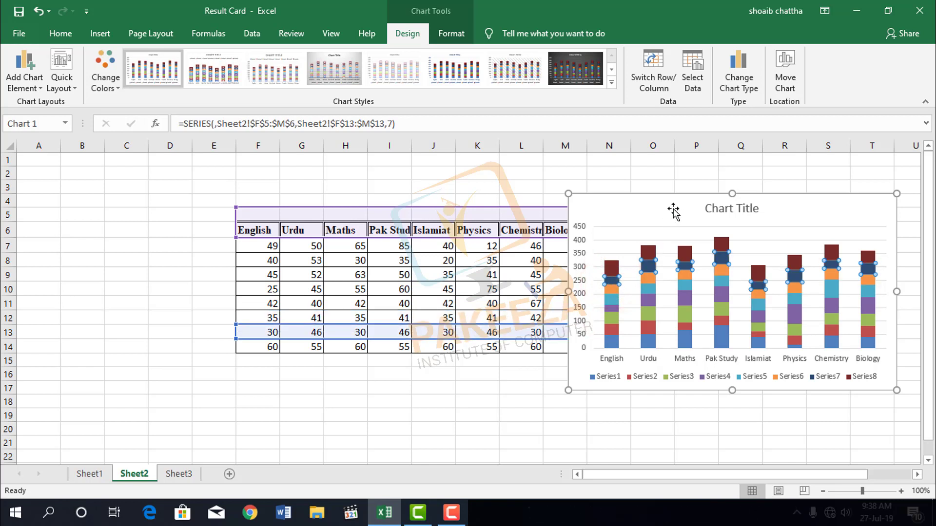
Step: Move the stacked column chart left over the marks table and enlarge it to span roughly columns D to N
drag(673, 209, 283, 192)
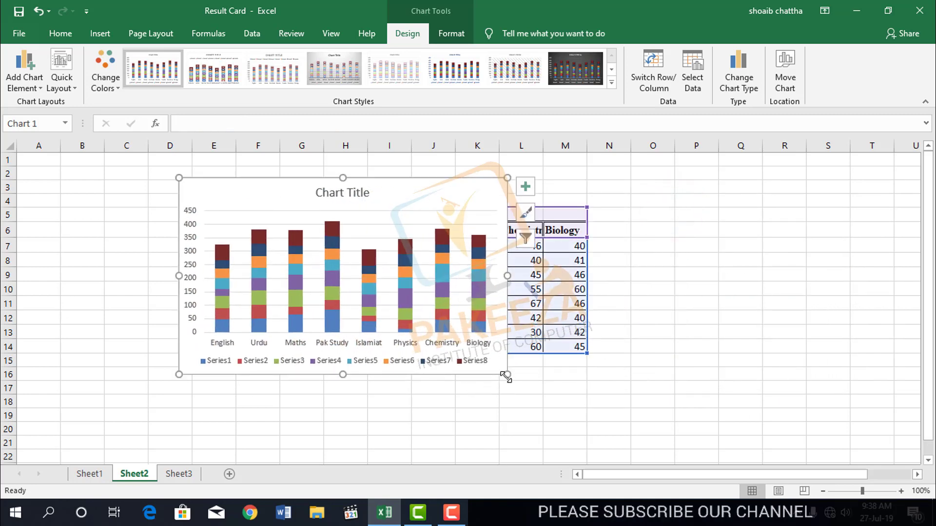
drag(506, 376, 632, 448)
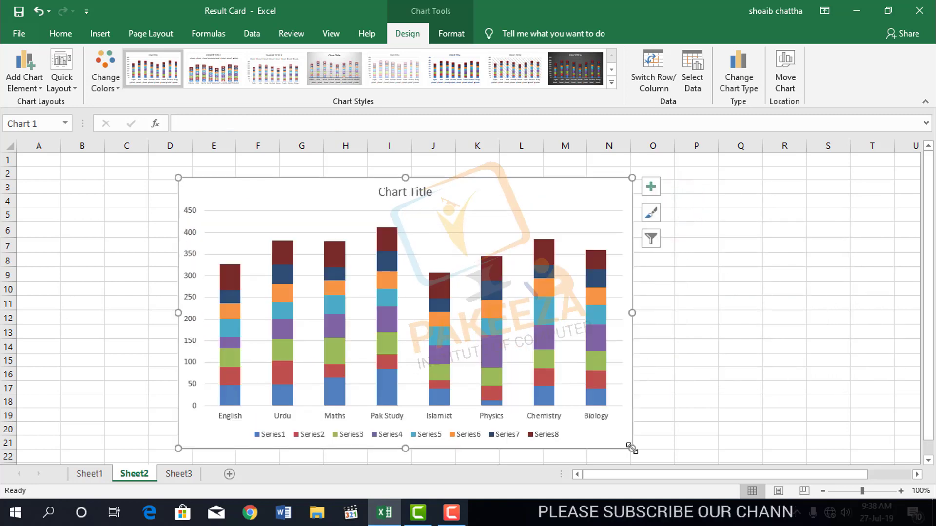
double_click(494, 192)
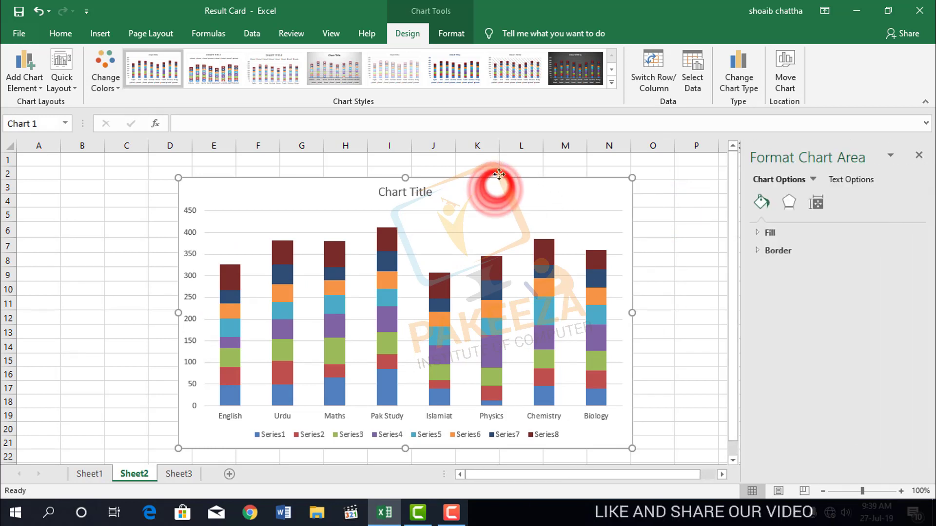
click(919, 156)
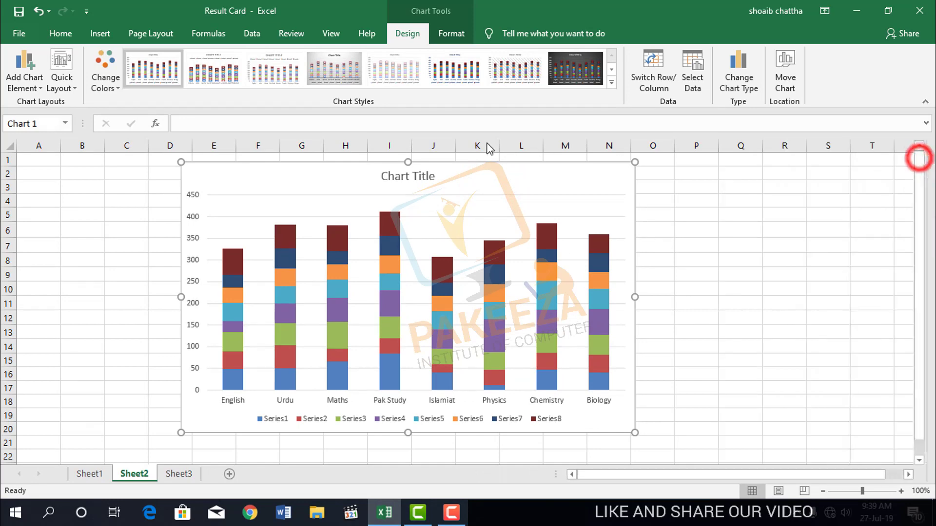
click(912, 159)
click(464, 195)
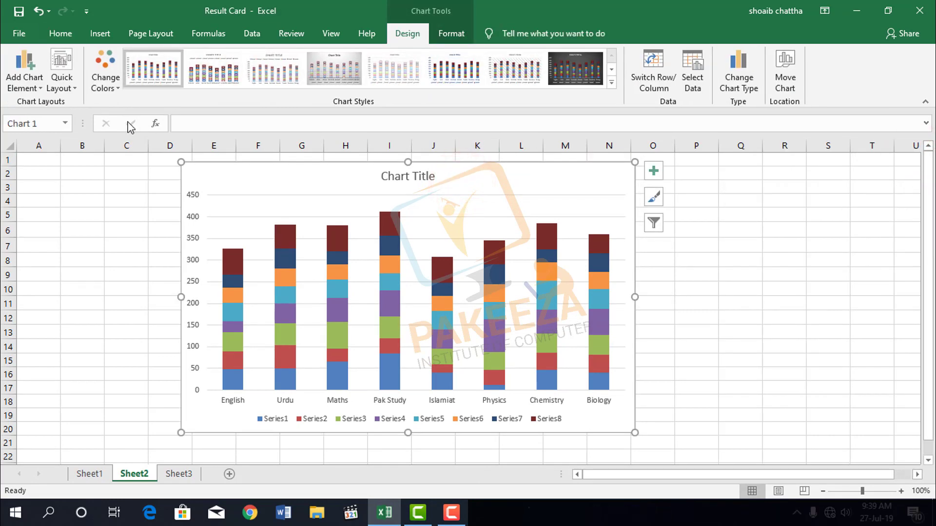
Step: Recolor the chart with the third Colorful palette and try several styles, settling on the fourth one with grey gradient background and data labels
click(119, 87)
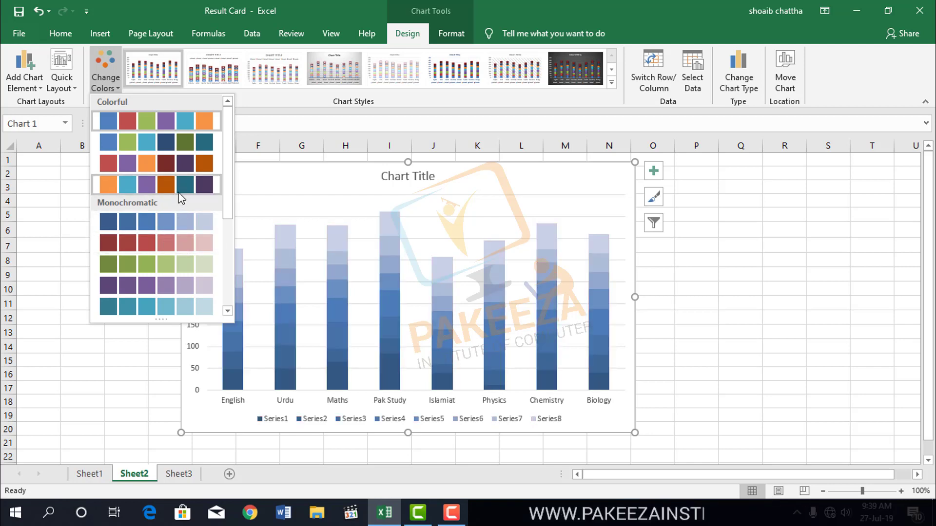
click(179, 164)
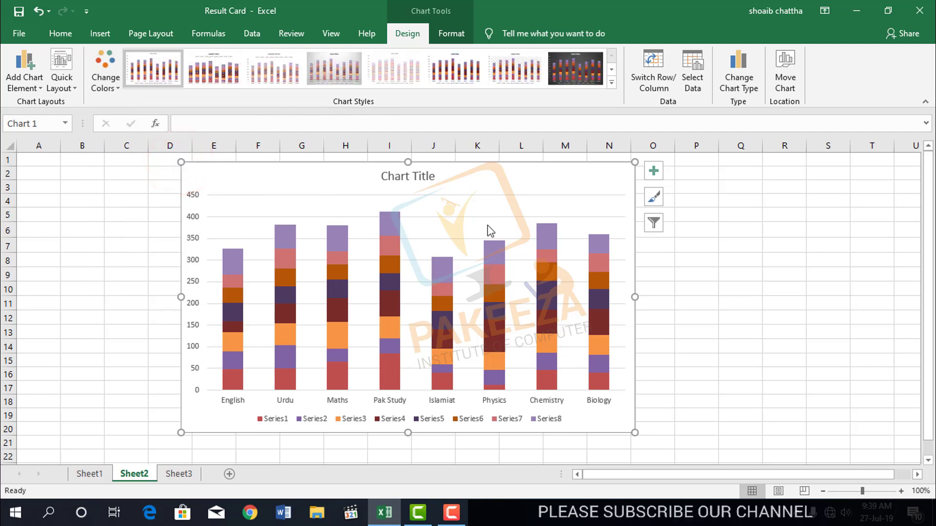
click(596, 78)
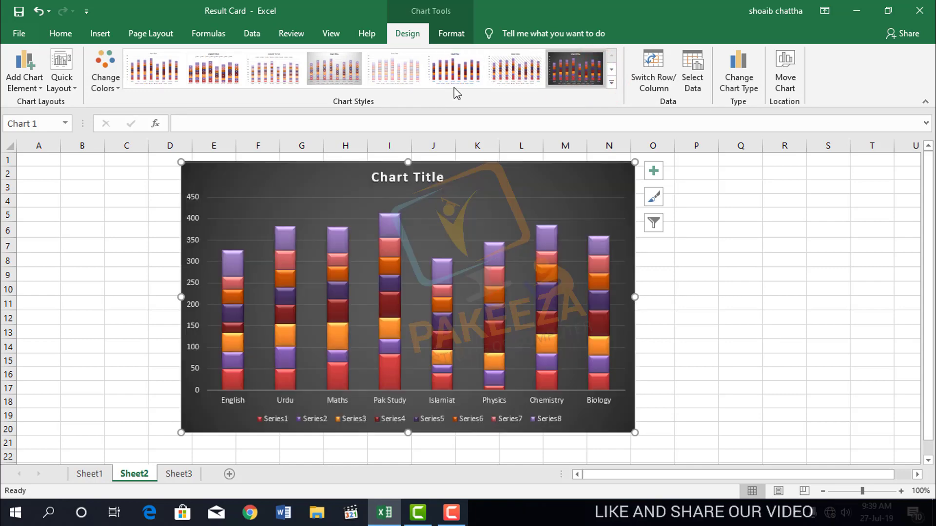
click(479, 77)
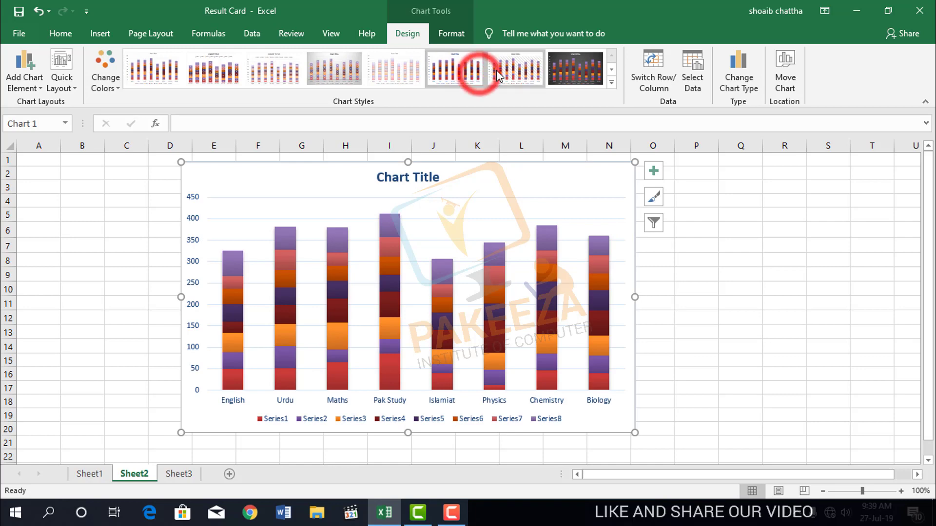
click(510, 70)
click(324, 81)
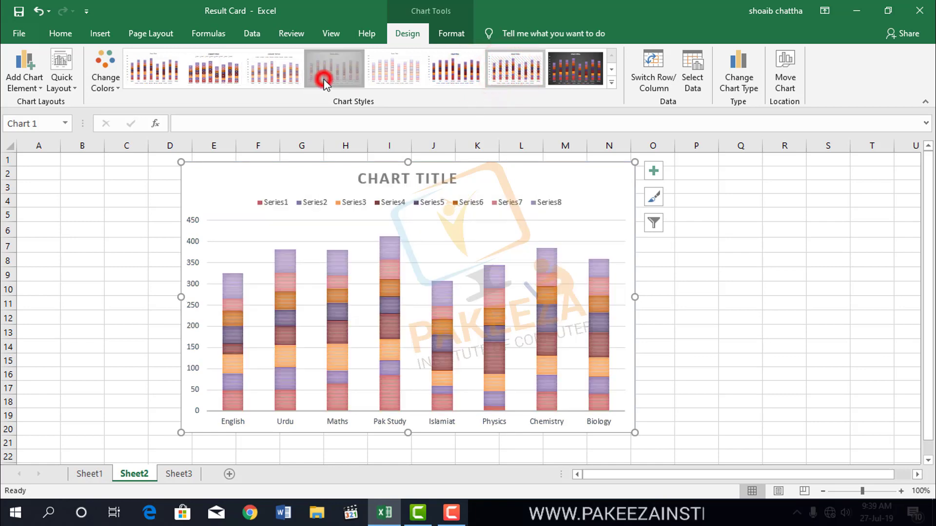
click(612, 83)
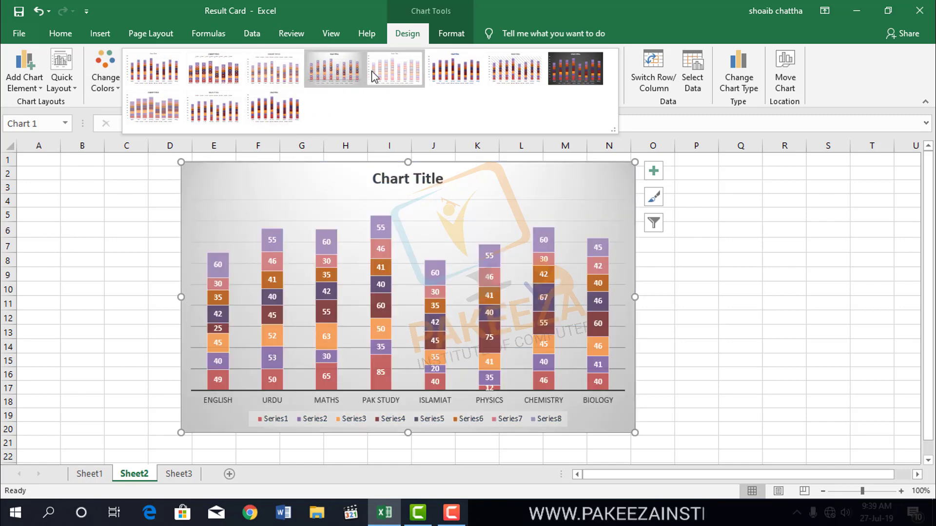
click(356, 75)
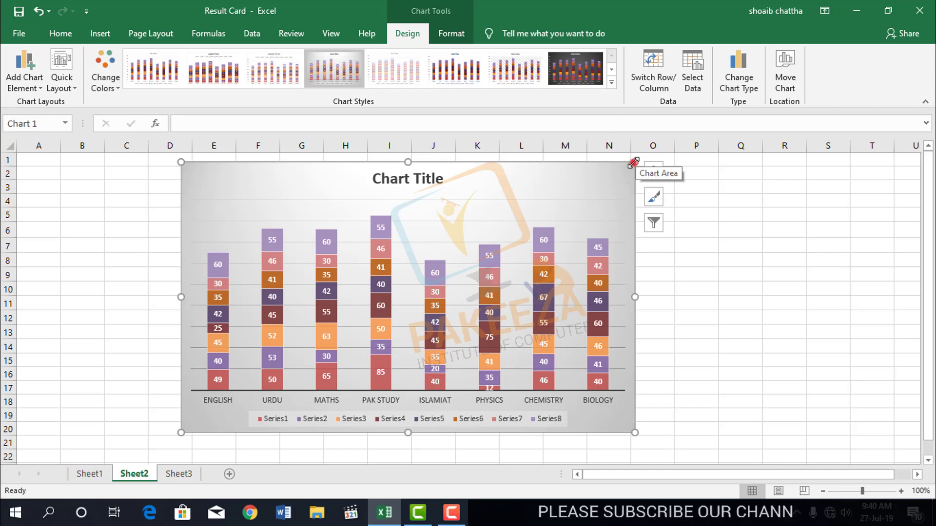
Step: Shrink the stacked column chart and move it right of the marks table so its left edge lies in column O
drag(634, 162, 543, 219)
drag(444, 229, 844, 200)
drag(631, 208, 693, 228)
drag(585, 186, 570, 173)
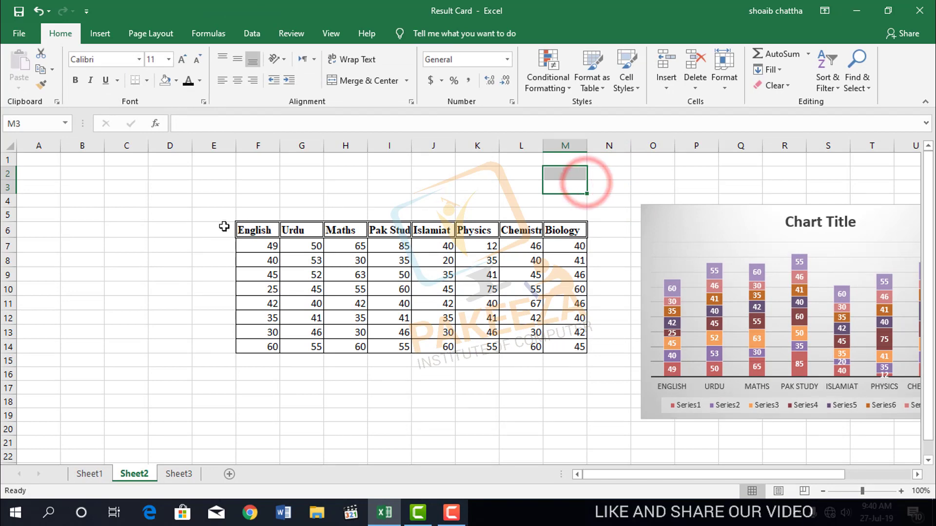
Step: Insert the recommended Pareto chart from the range E6:M14
drag(234, 225, 569, 353)
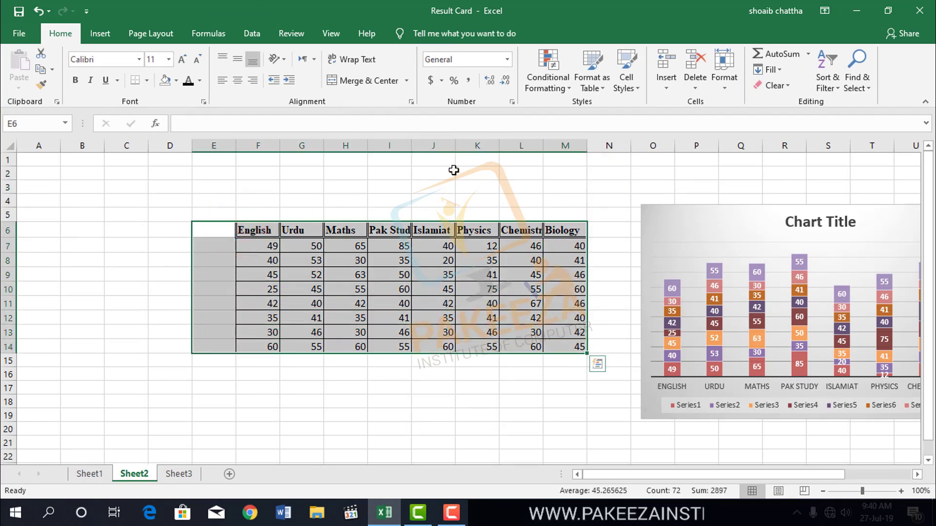
click(99, 33)
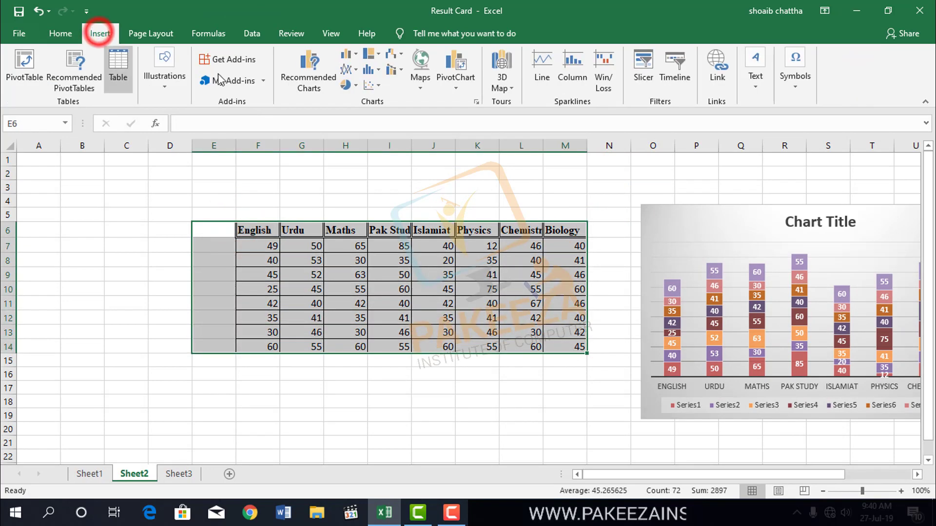
click(309, 73)
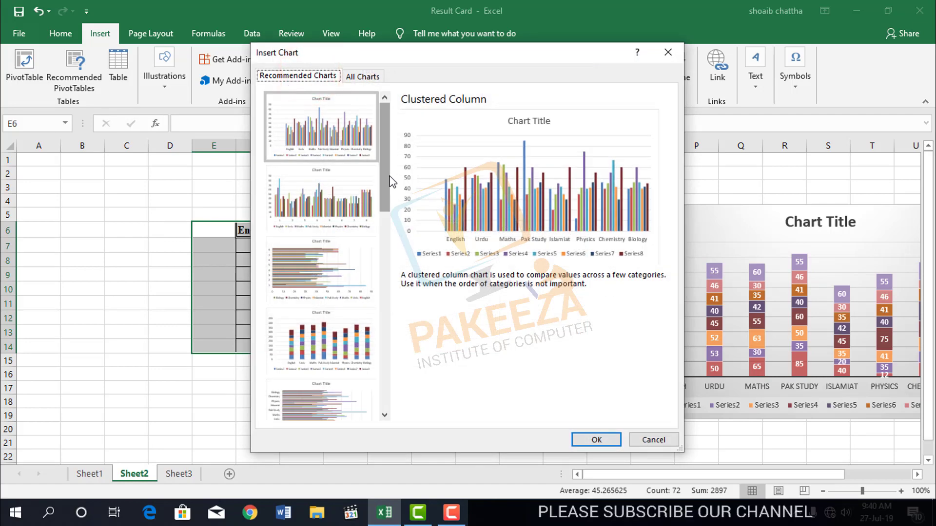
drag(389, 180, 401, 382)
click(327, 387)
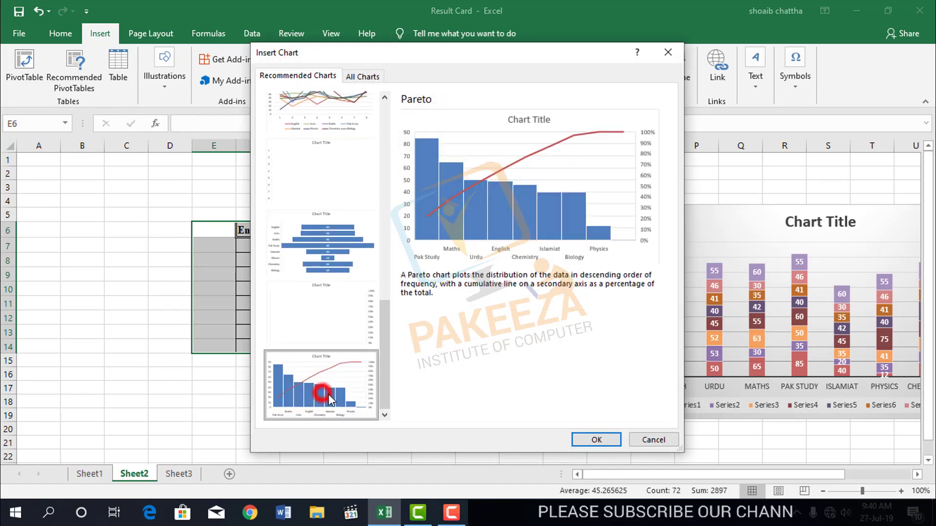
click(604, 443)
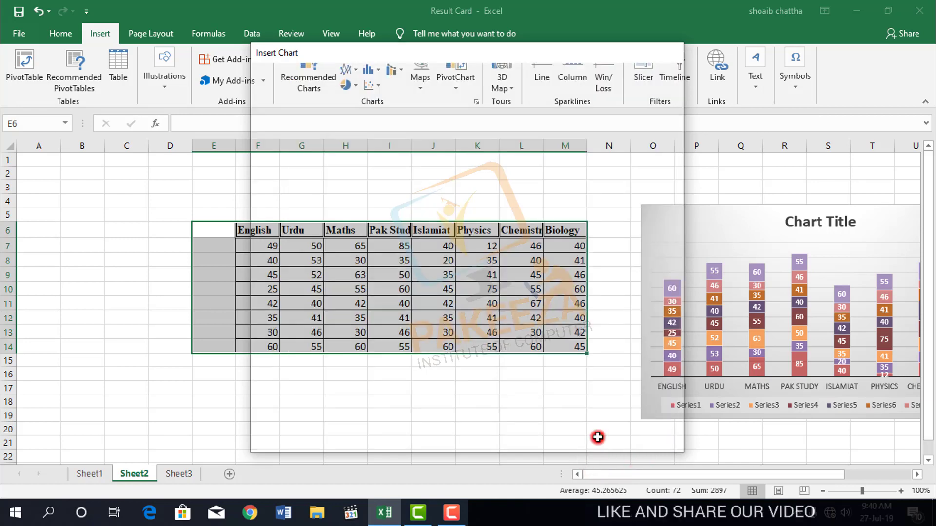
Step: Shift the Pareto chart's source range left so that it starts in column A
click(537, 222)
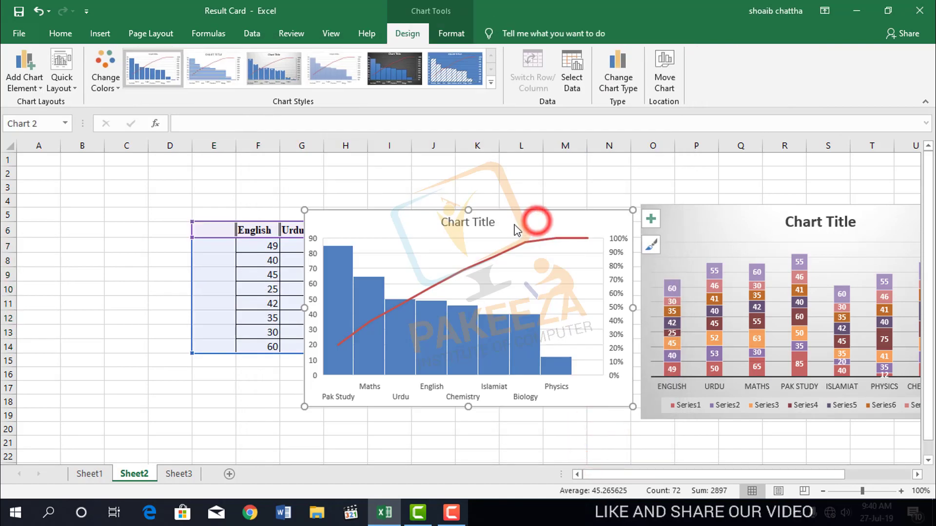
drag(500, 224, 297, 194)
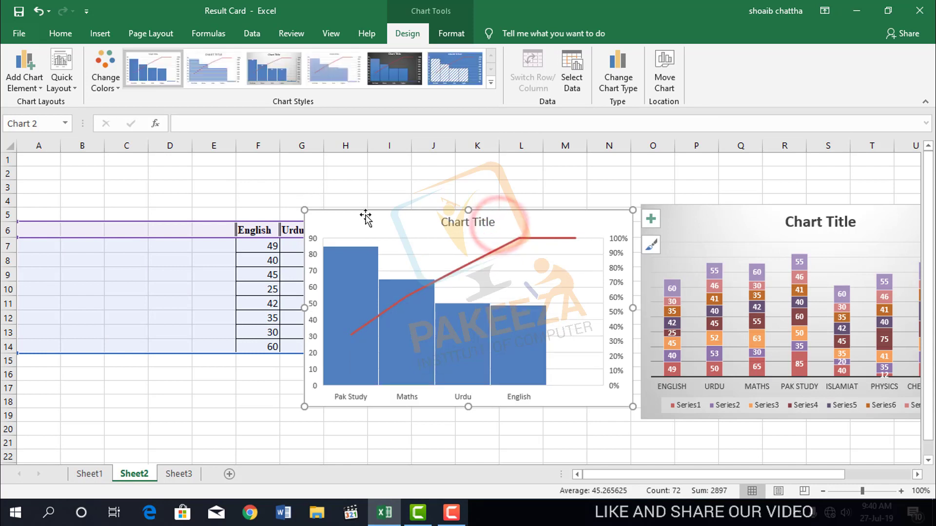
Step: Move the Pareto chart left so it starts in column D and enlarge it to reach column N
drag(373, 216, 241, 192)
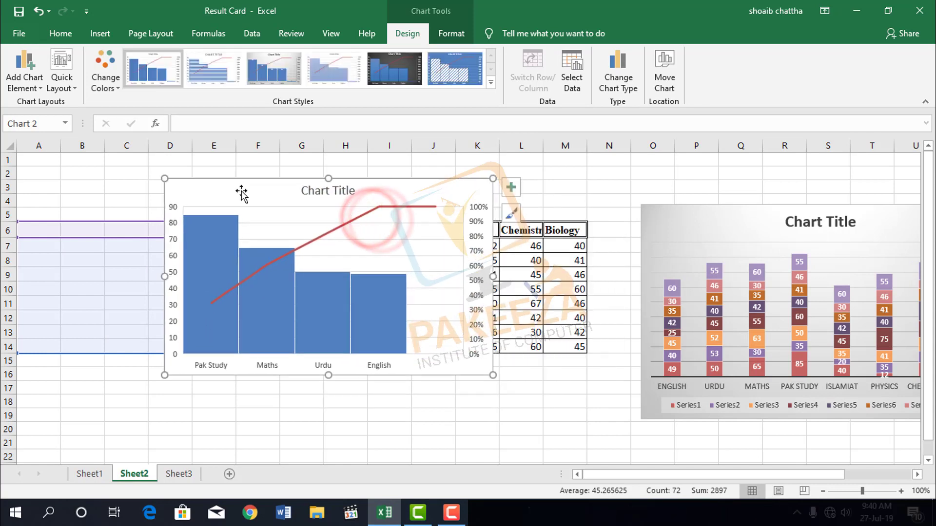
click(492, 375)
drag(492, 375, 605, 451)
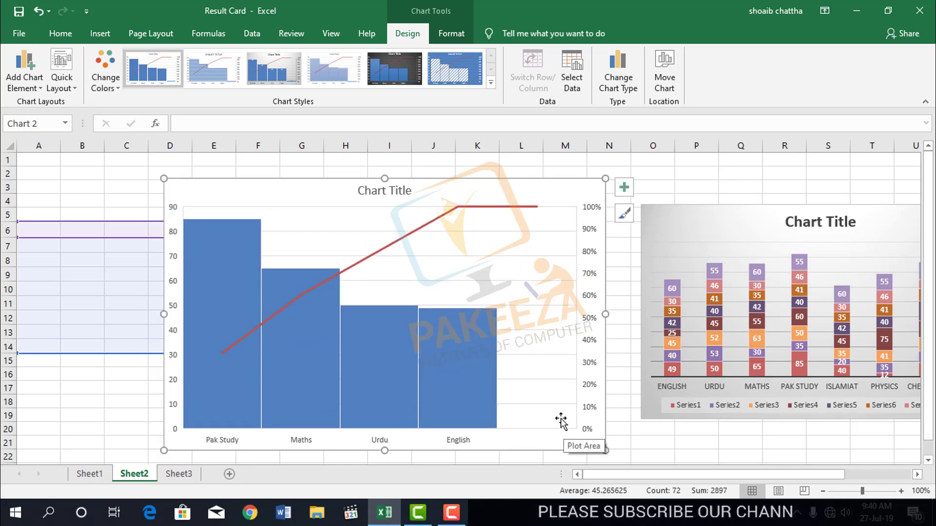
Step: Try different styles on the Pareto chart, settling on the third one with grey gradient background and data labels
click(454, 66)
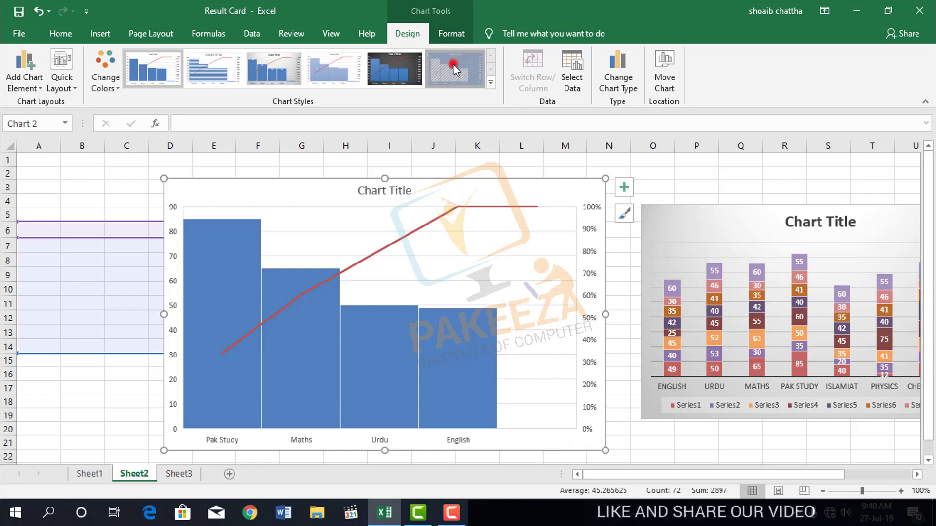
click(334, 70)
click(270, 71)
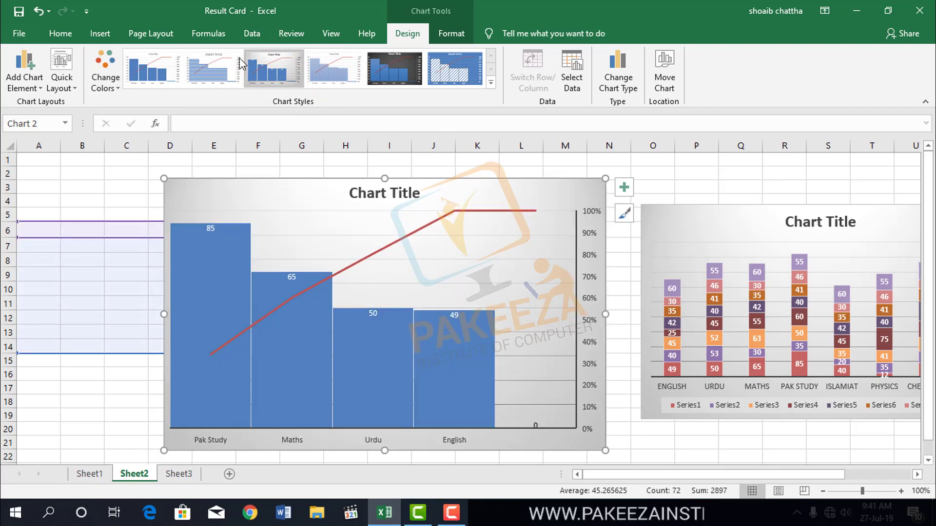
Step: Delete the Pareto chart and the stacked column chart from Sheet2
click(101, 32)
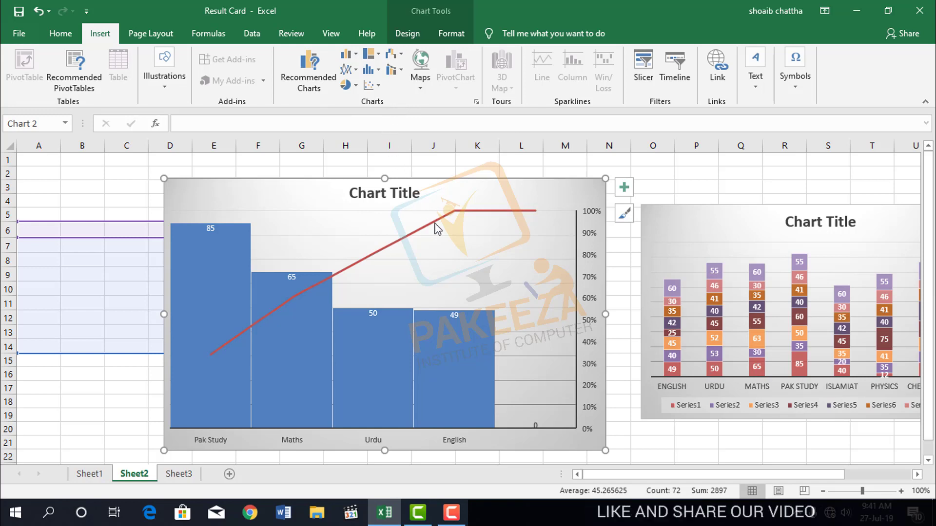
click(554, 217)
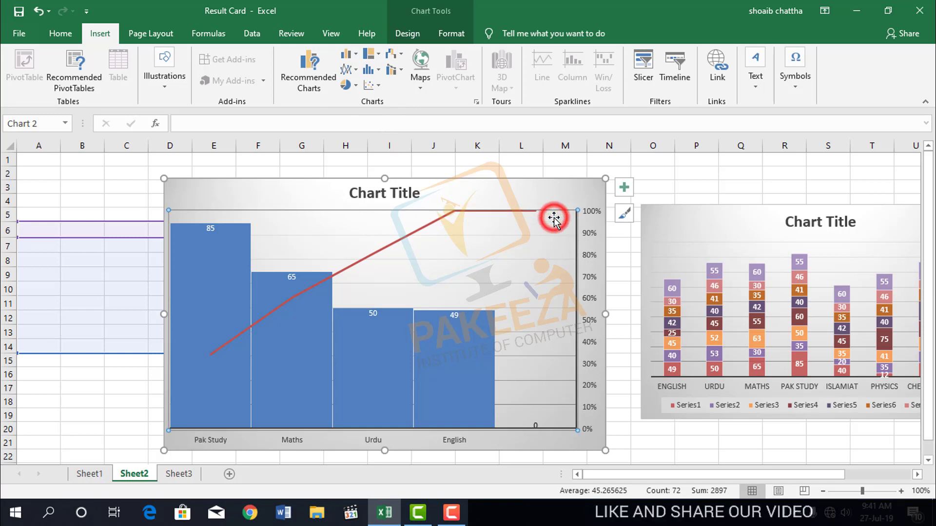
click(579, 199)
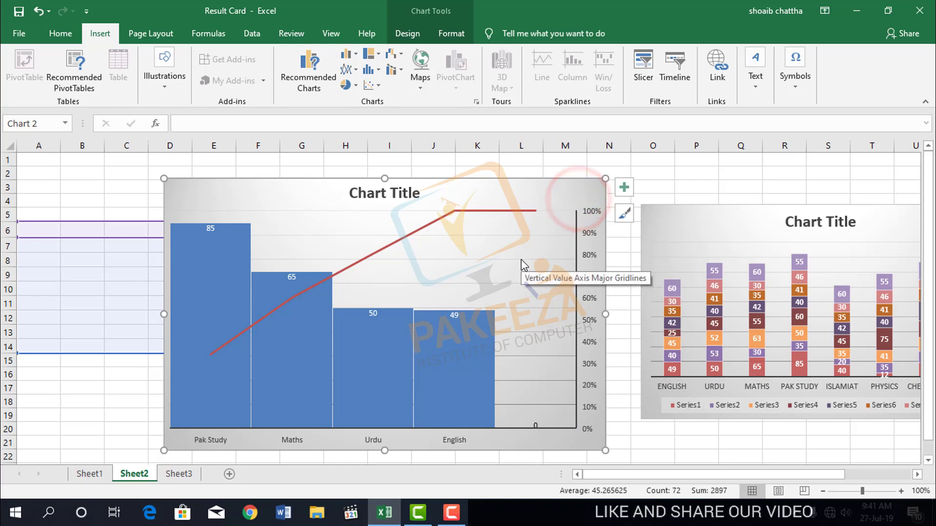
key(Delete)
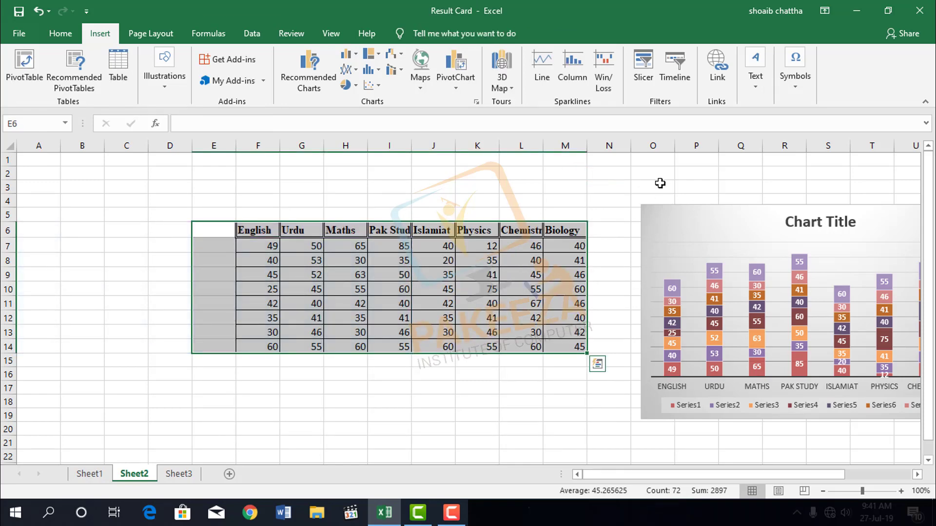
click(690, 228)
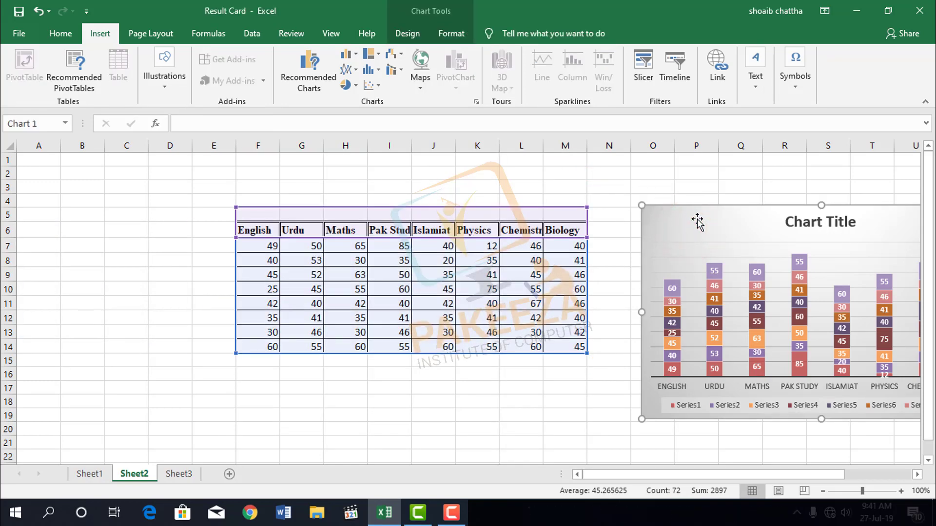
key(Delete)
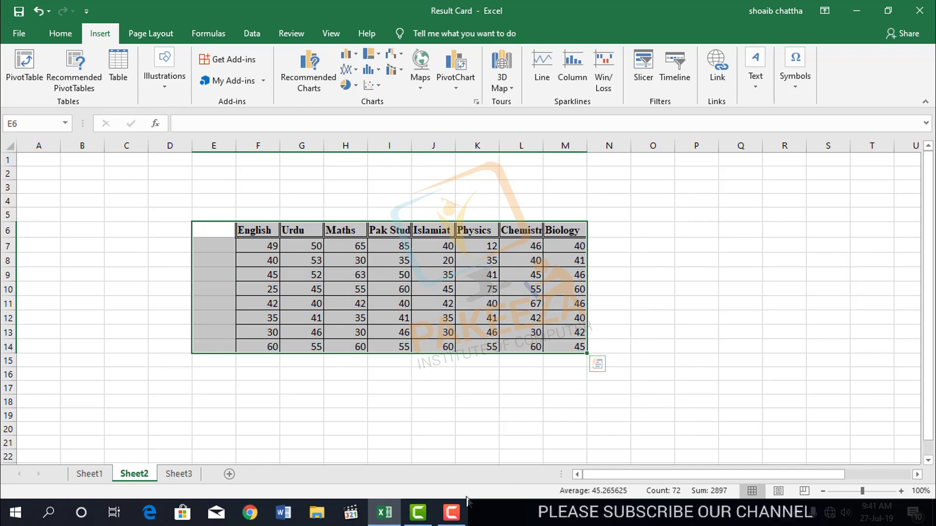
click(452, 512)
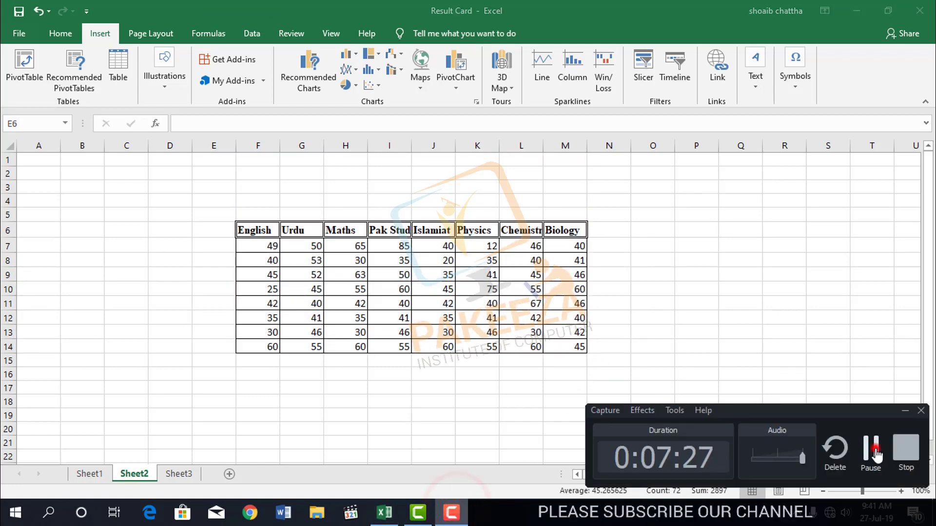
click(875, 448)
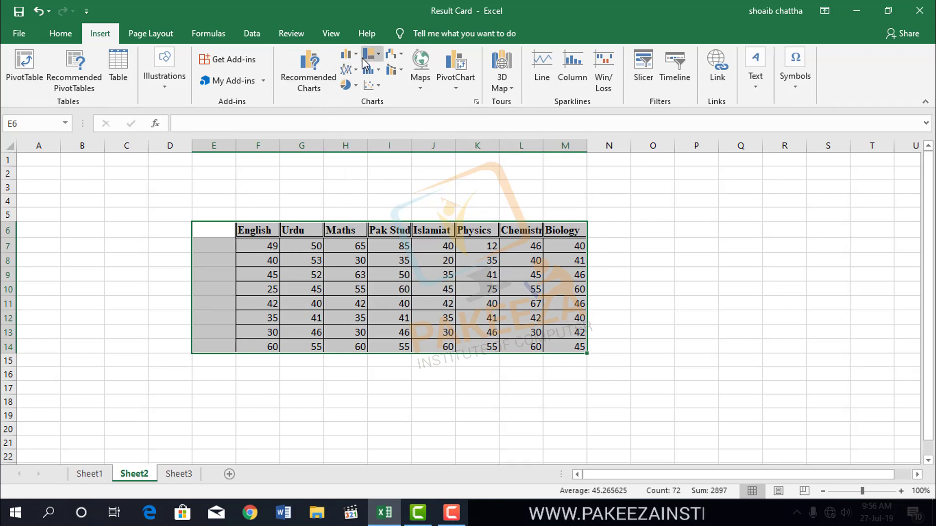
Step: Insert a 3-D stacked column chart of the subject marks in E6:M14 on Sheet2
click(348, 54)
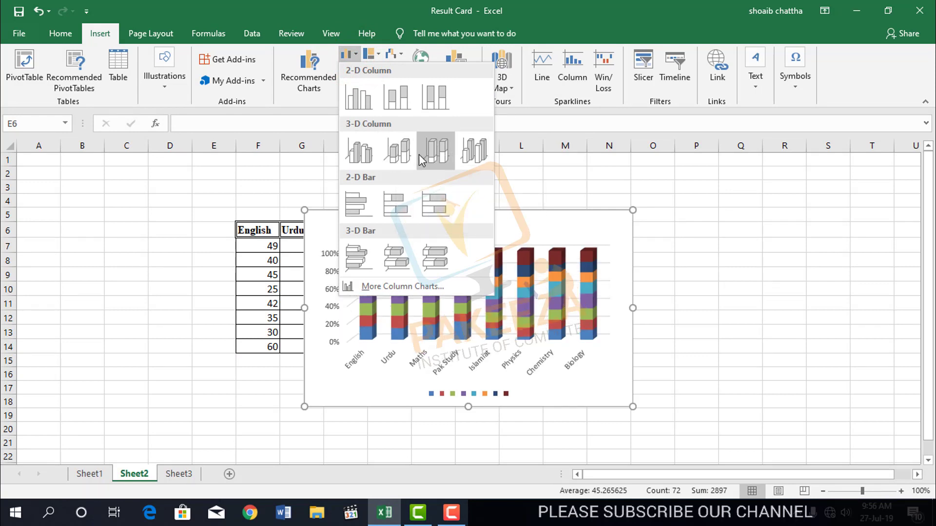
click(410, 155)
click(408, 155)
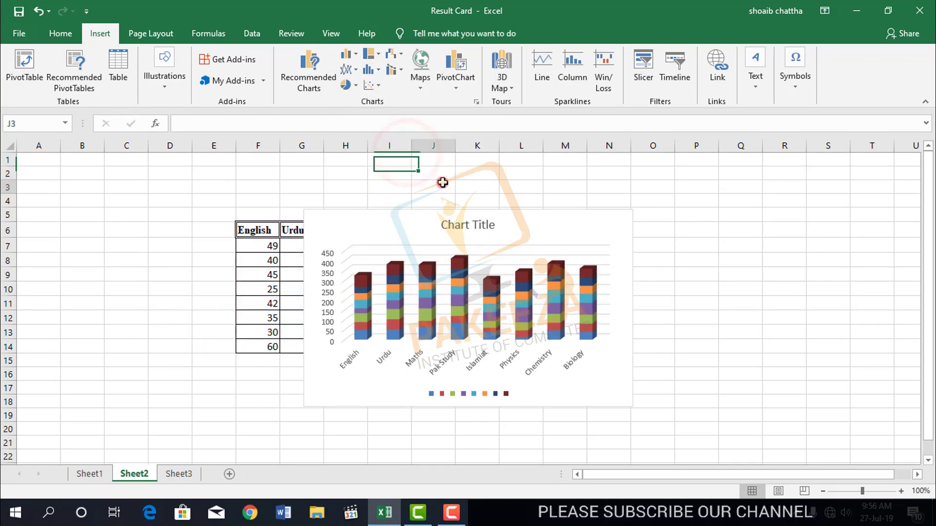
drag(441, 183, 479, 180)
Step: Replace the 3-D stacked column chart's title with "Result Card"
double_click(476, 225)
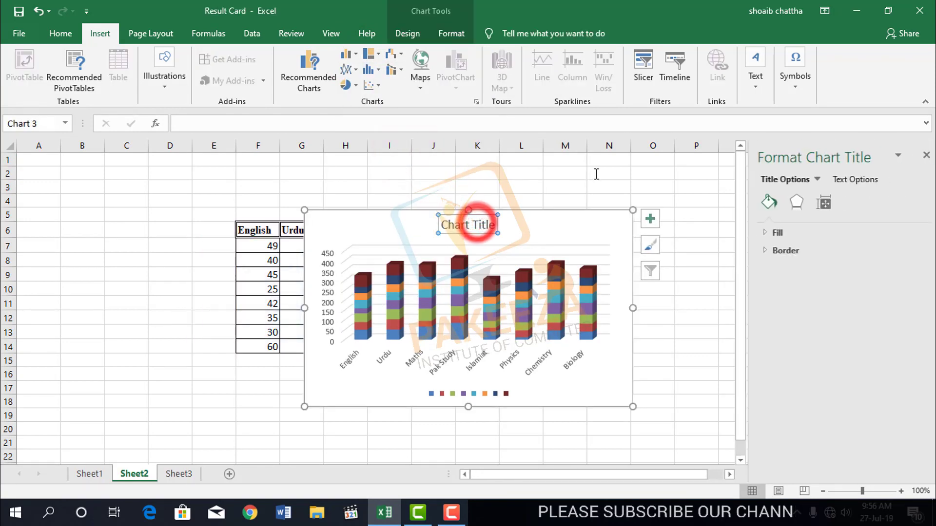
click(558, 222)
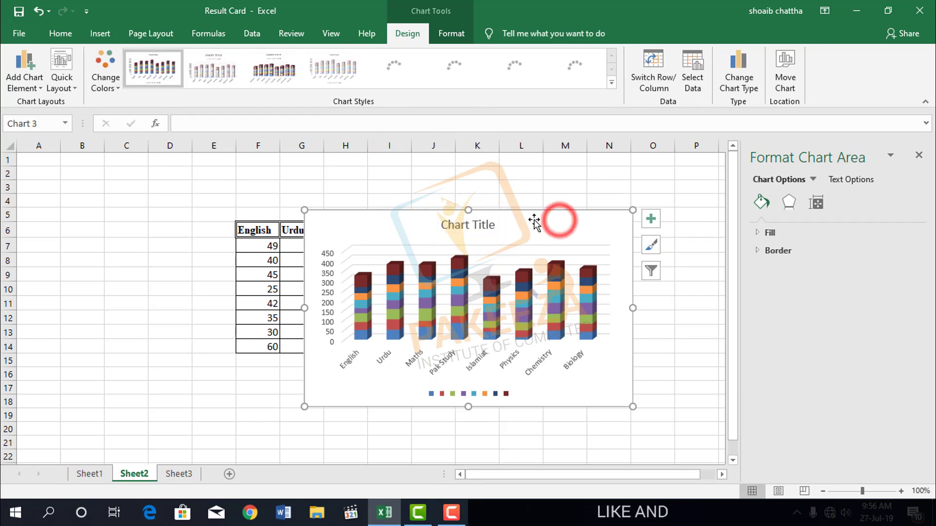
click(478, 225)
drag(493, 226, 427, 229)
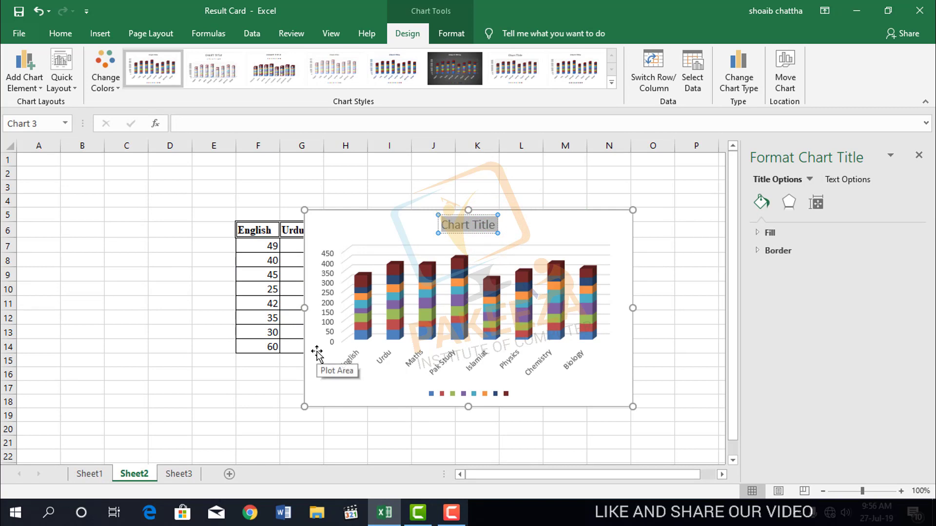
text(Resu)
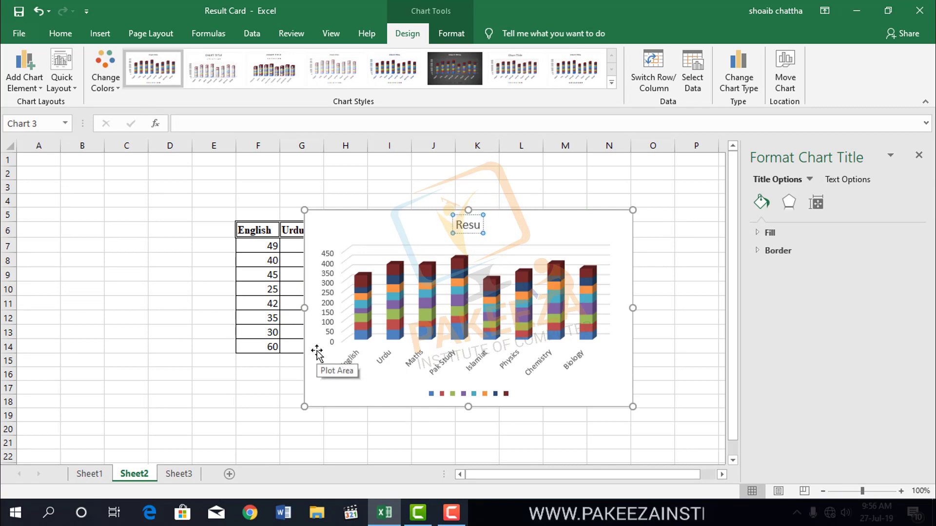
text(;t)
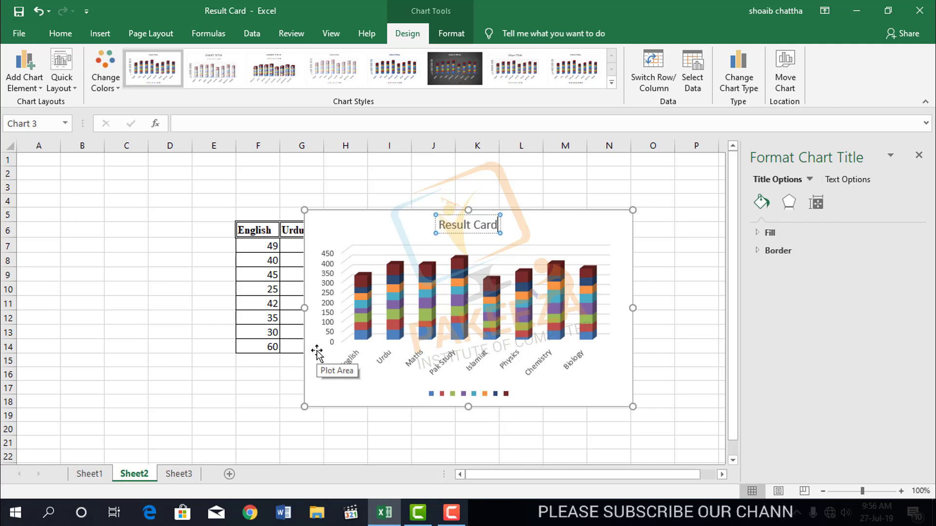
click(334, 229)
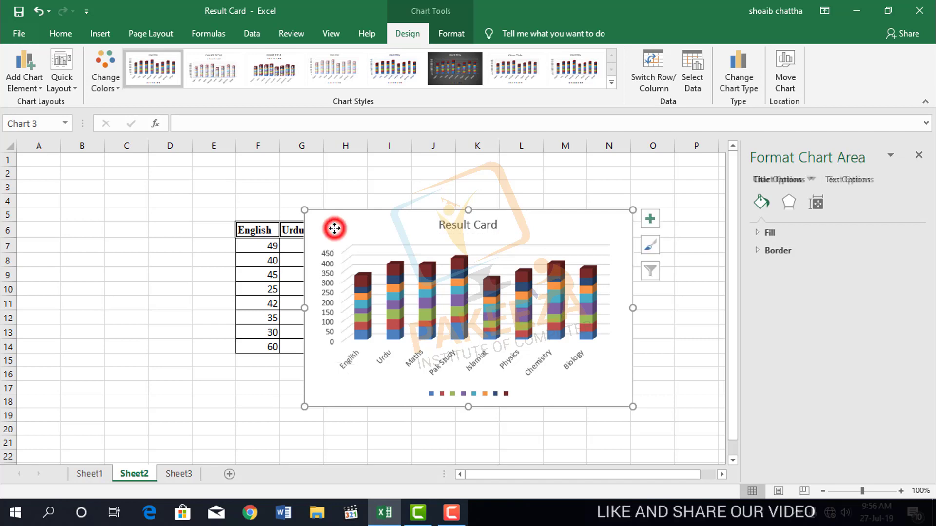
Step: Enlarge the Result Card chart and move it right so it spans from column J to column S
drag(334, 228, 410, 217)
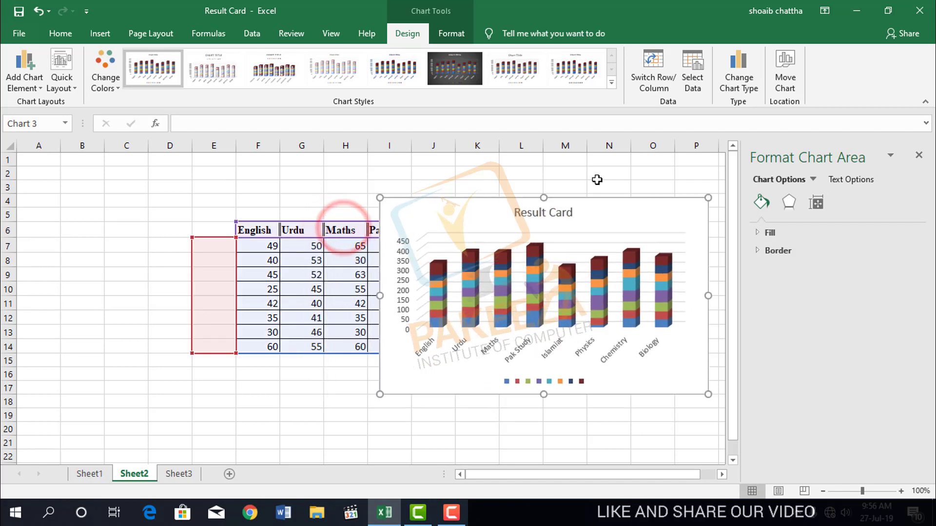
click(919, 156)
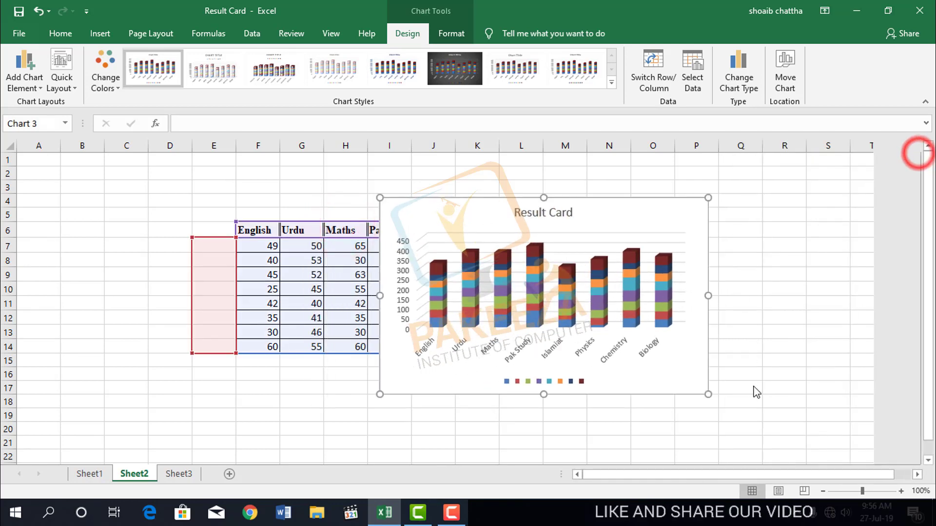
double_click(713, 395)
drag(713, 395, 769, 420)
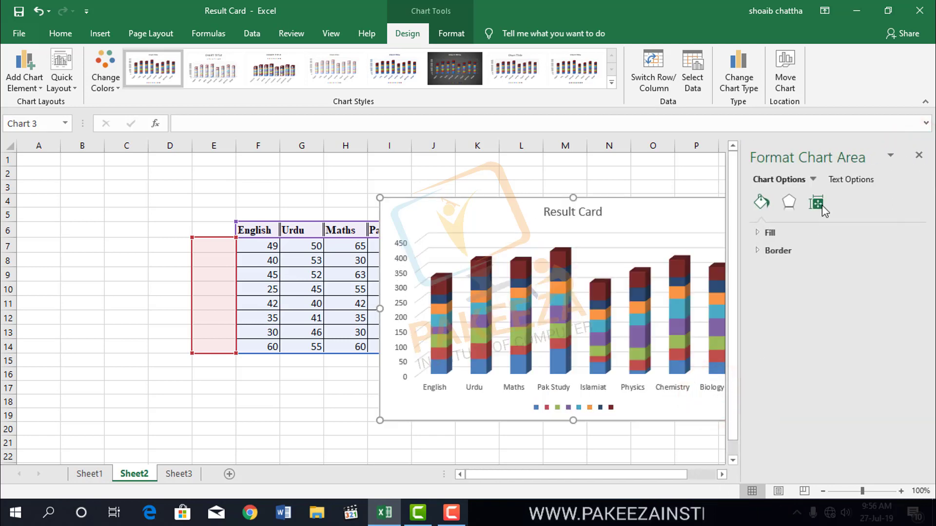
click(918, 157)
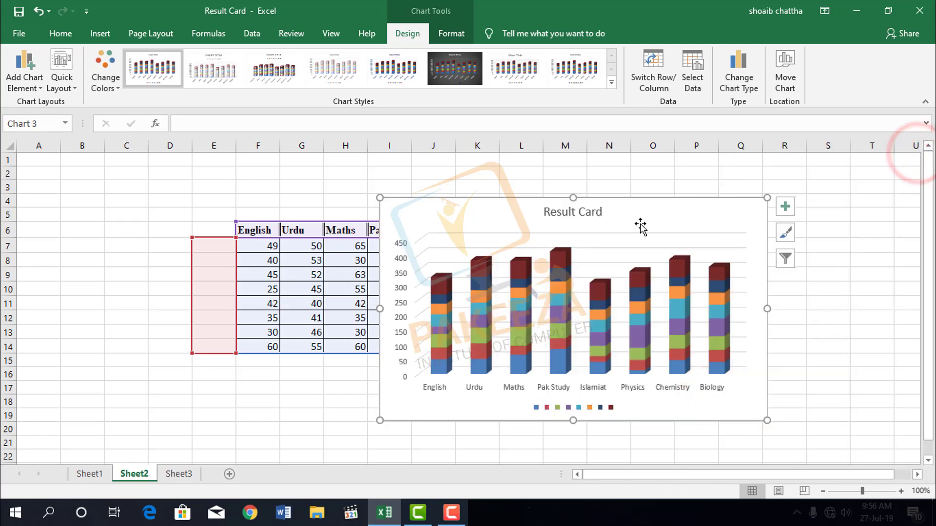
click(615, 216)
drag(622, 213, 685, 196)
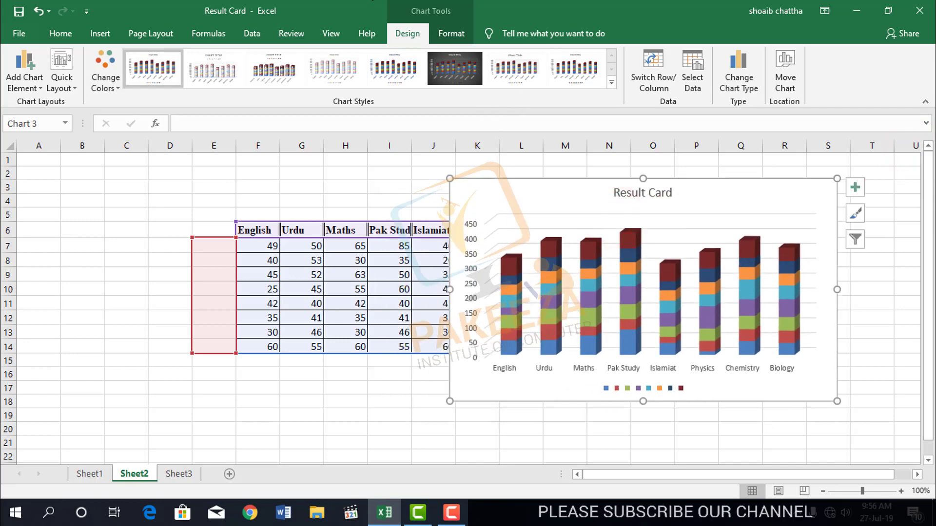
Step: Apply the eighth chart style, with a bold title and bevelled columns, to the Result Card chart
click(611, 85)
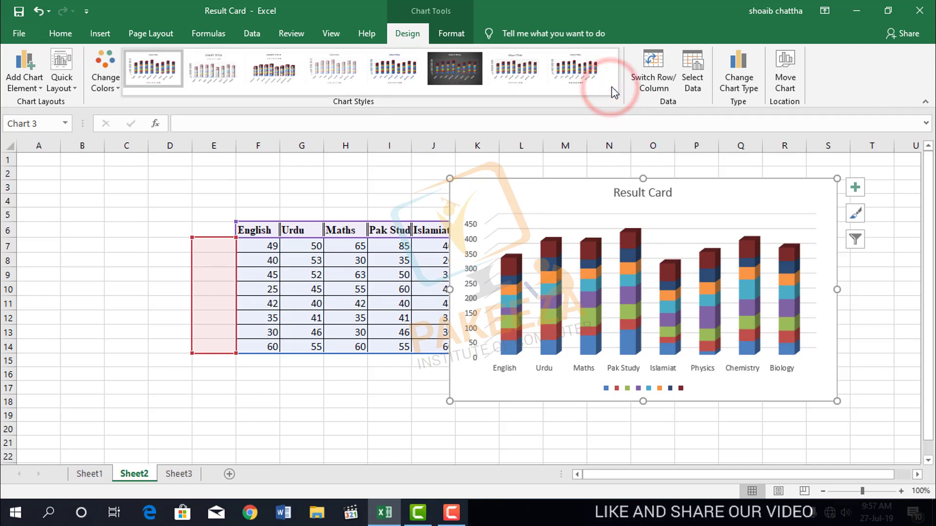
click(576, 71)
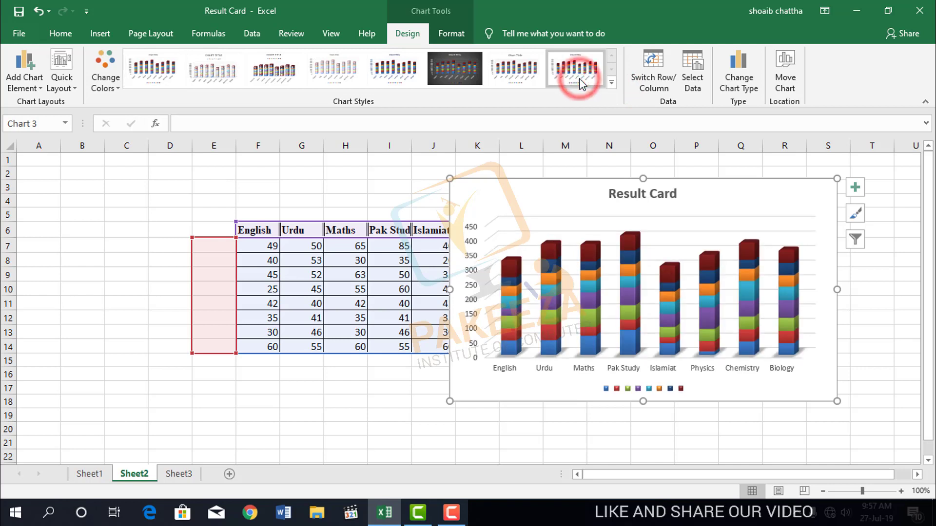
Step: Delete the Result Card stacked column chart from Sheet2
click(101, 32)
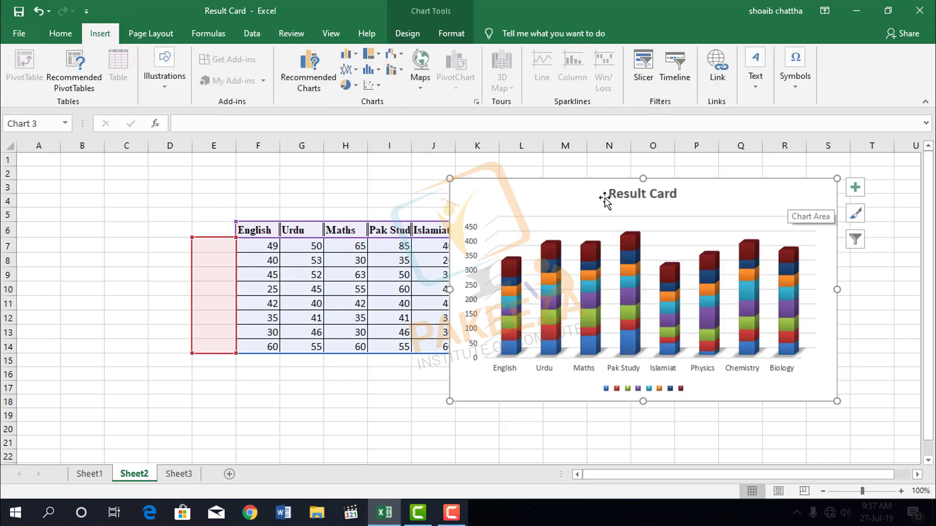
double_click(519, 197)
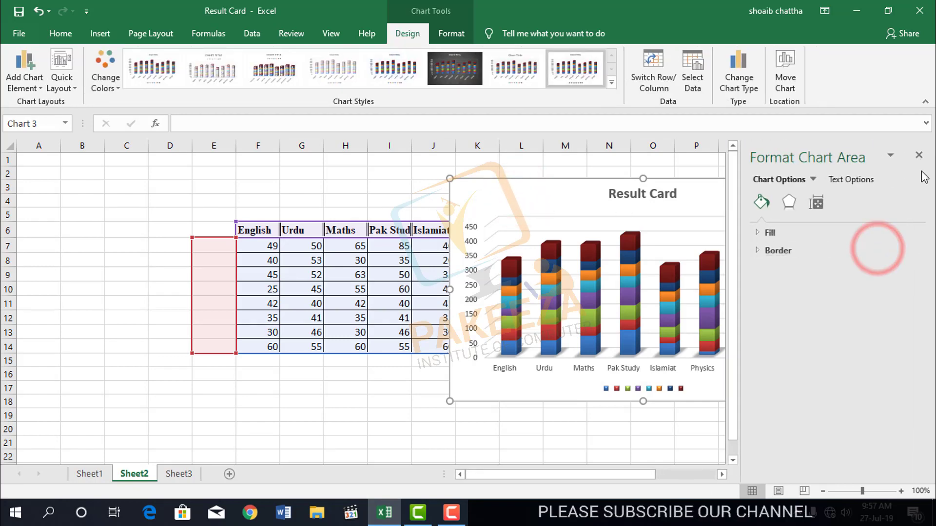
click(919, 155)
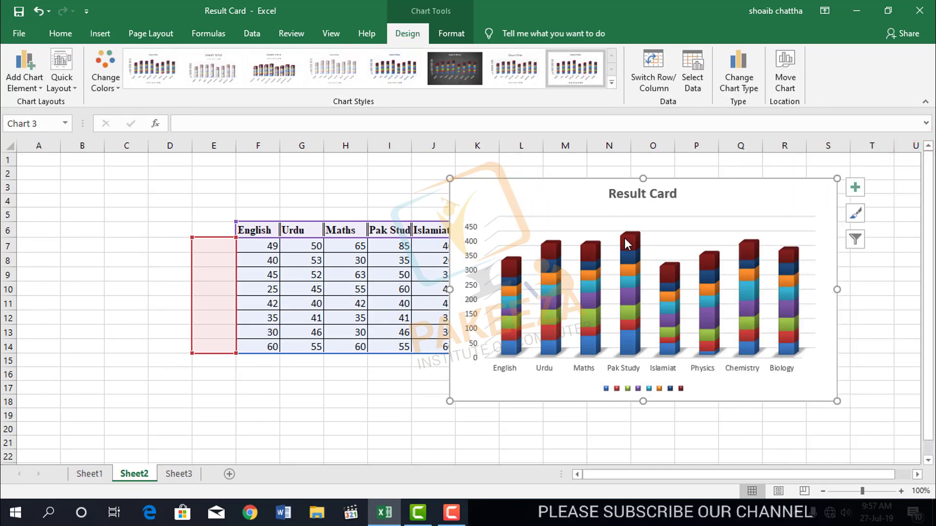
mouse_move(628, 243)
key(Delete)
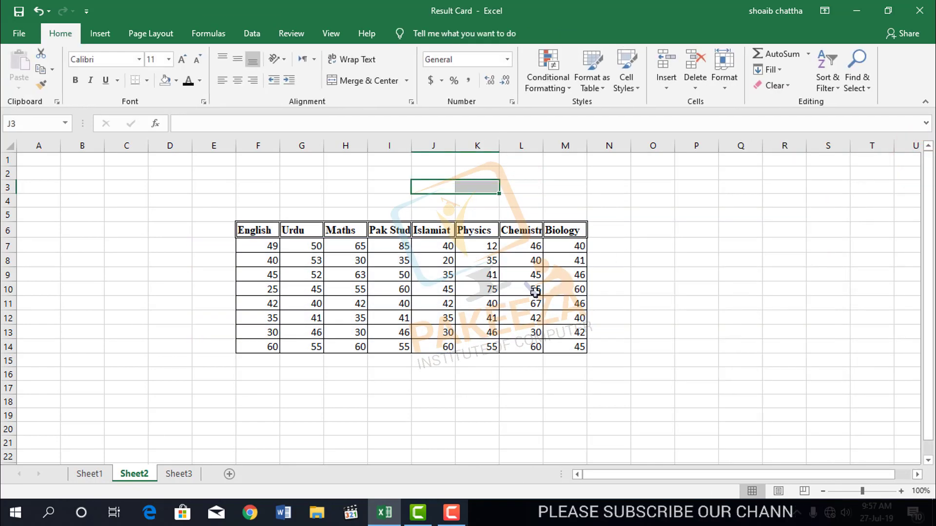
Step: Insert a 2-D line chart with markers from the marks in E6:M14 and delete it again
click(106, 34)
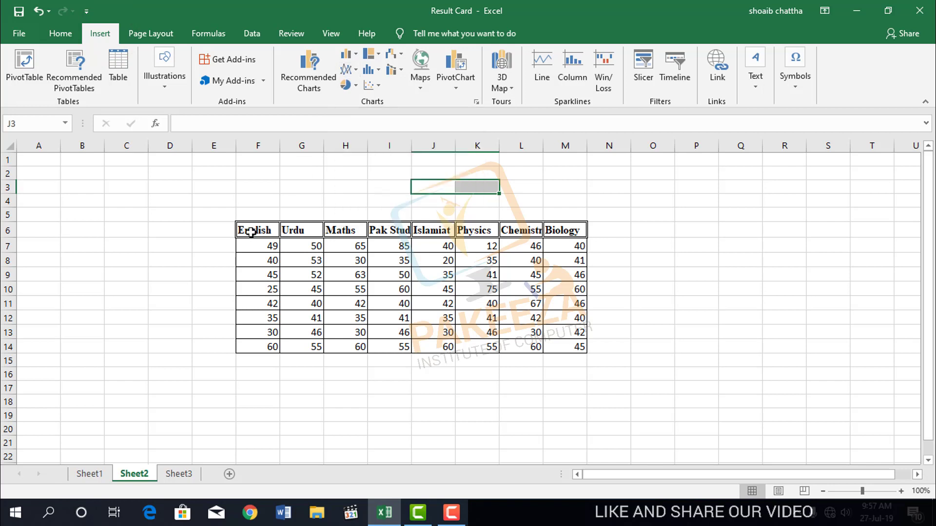
drag(233, 225, 584, 350)
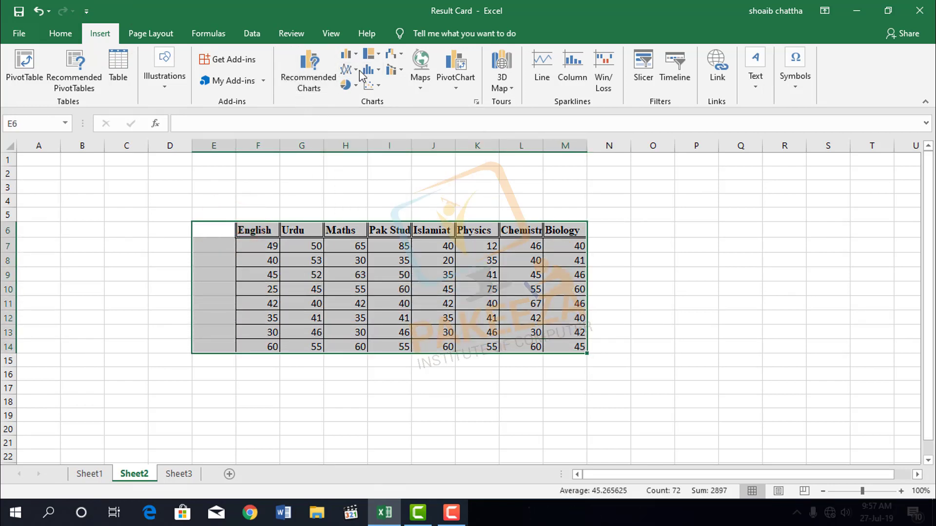
click(355, 69)
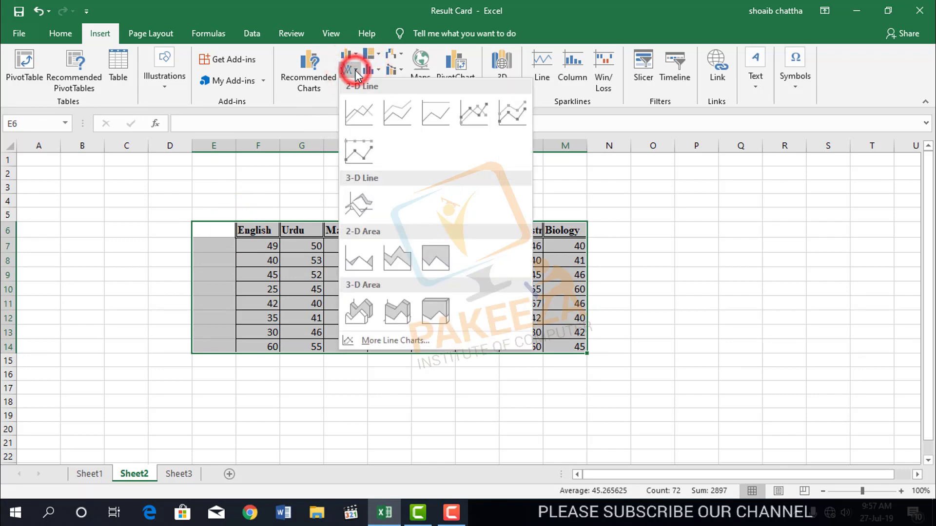
click(464, 113)
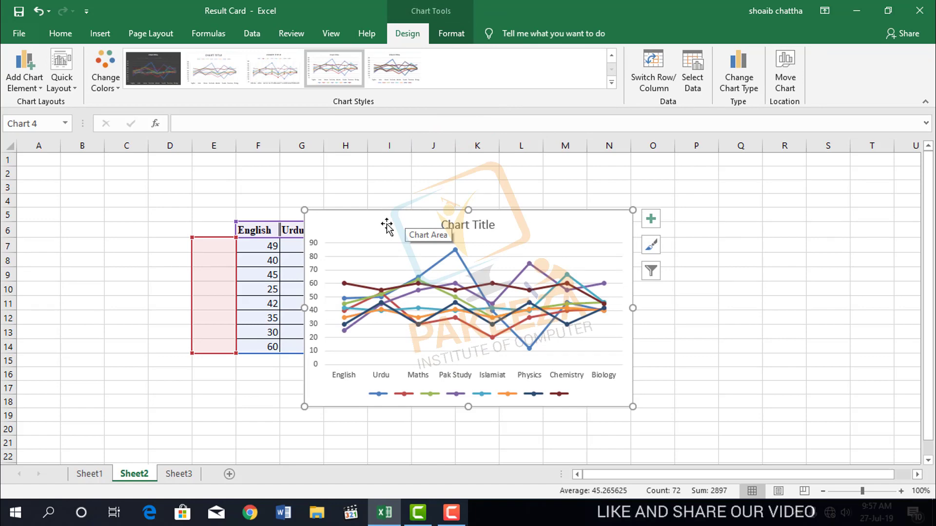
key(Delete)
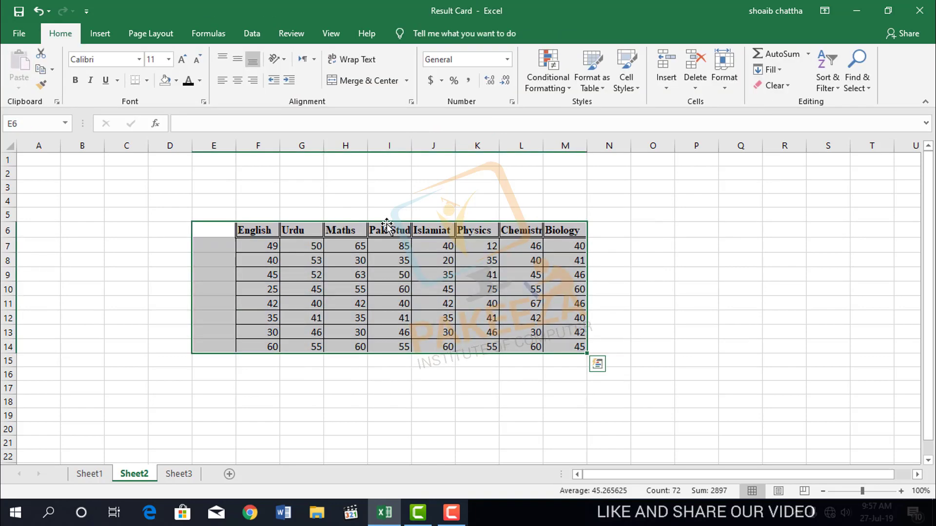
Step: Insert a 3-D pie chart of the marks in E6:M14, remove its first data series and delete the chart
click(100, 33)
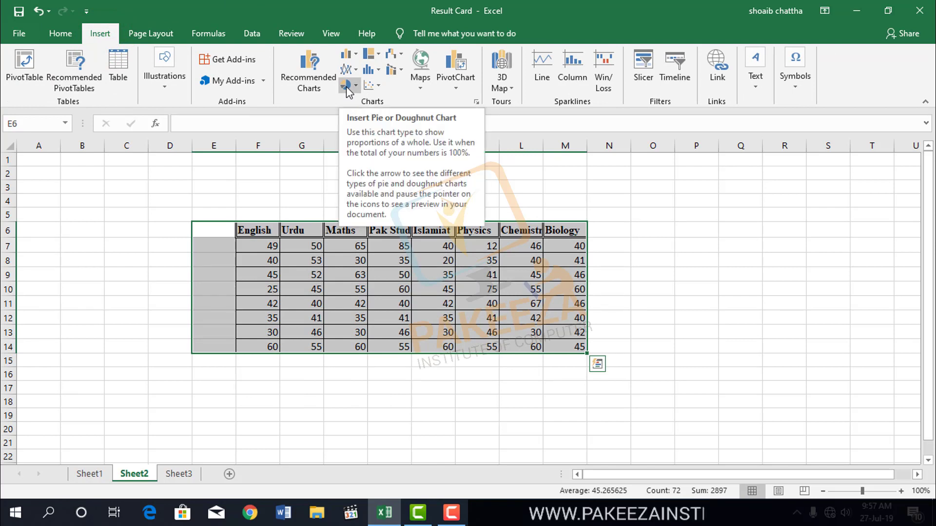
click(356, 86)
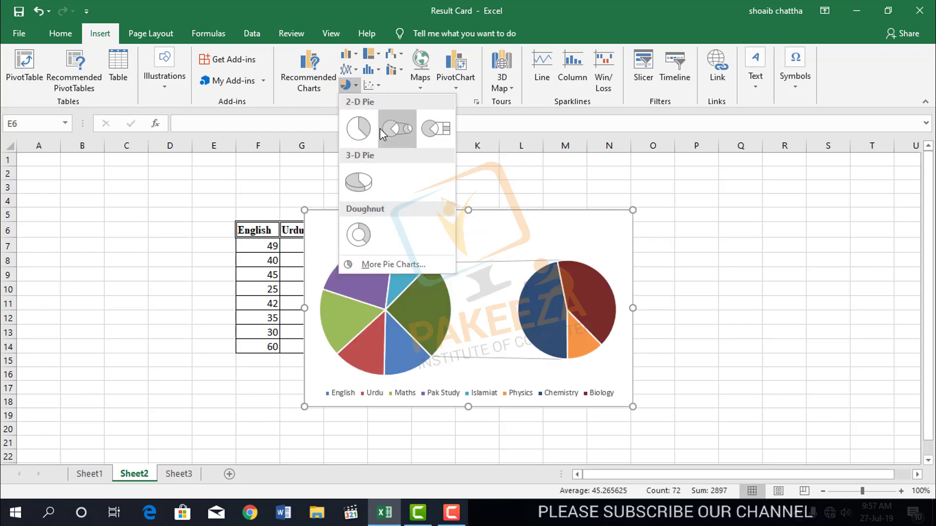
click(363, 188)
click(428, 280)
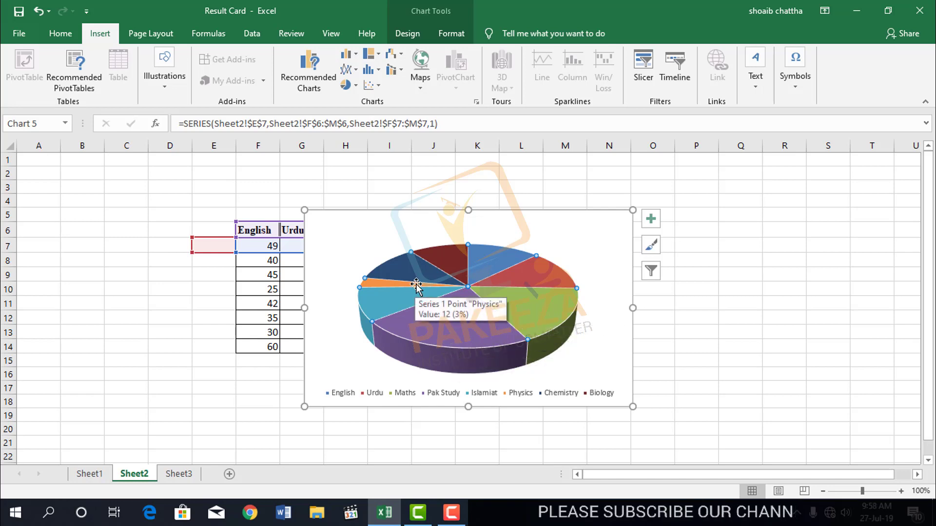
key(Delete)
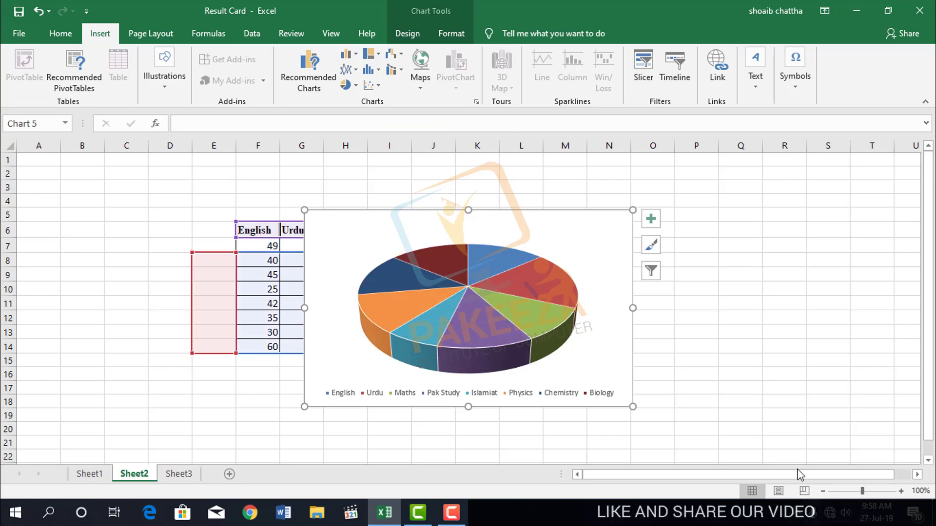
key(Delete)
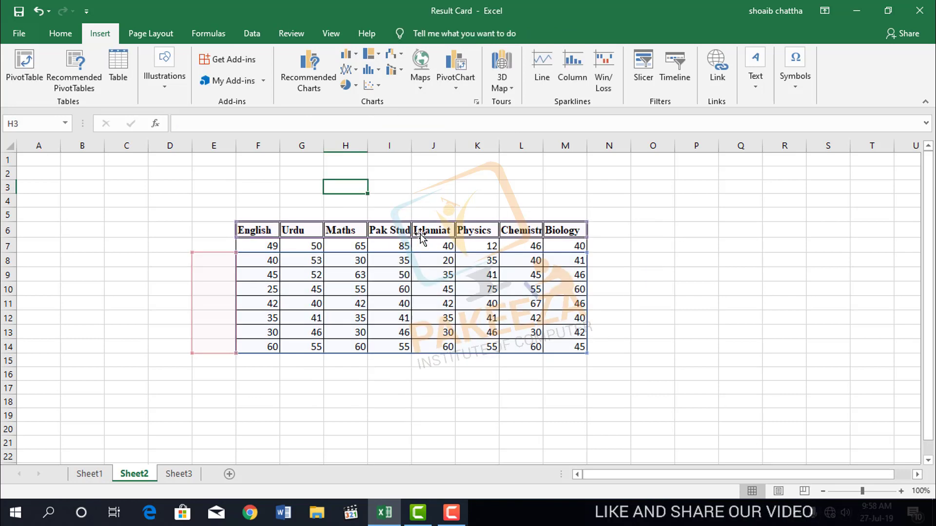
Step: Select the marks table F6:M14 and examine the available hierarchy and statistical chart types, previewing the Pareto chart
drag(246, 228, 554, 348)
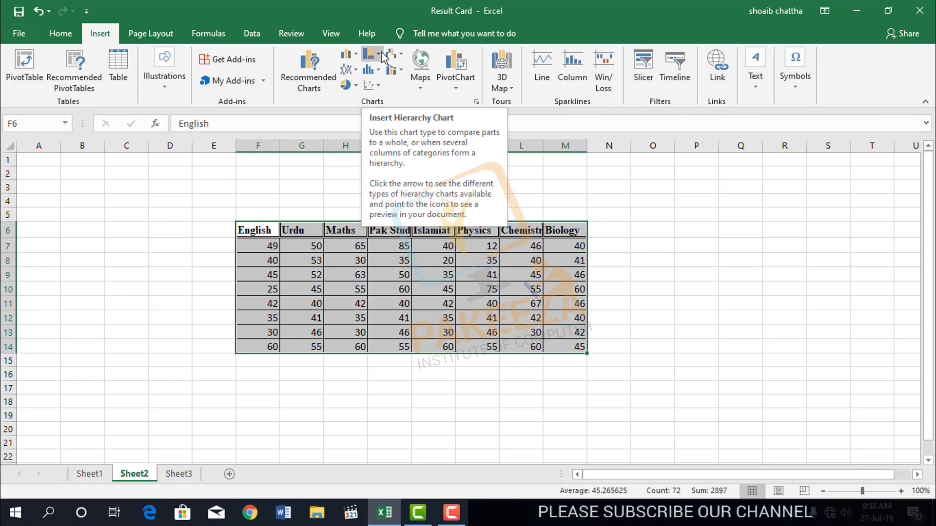
click(384, 56)
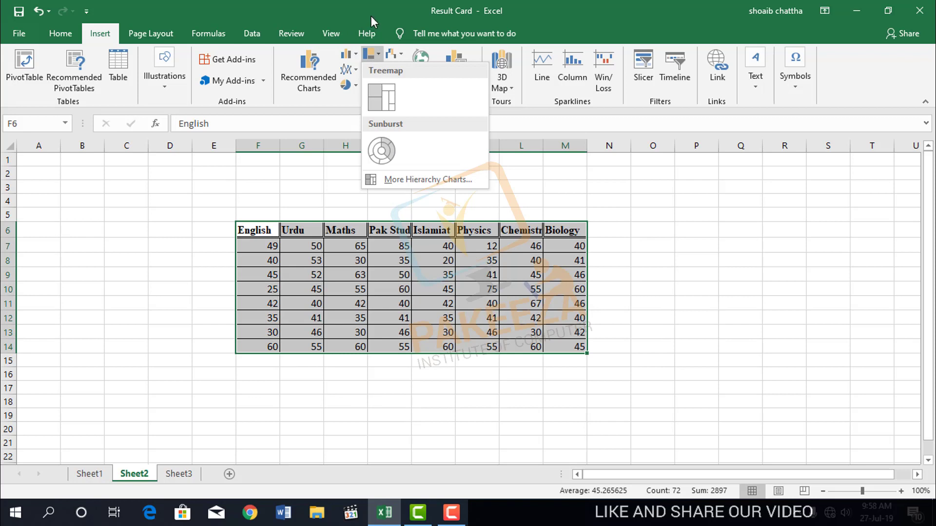
click(370, 17)
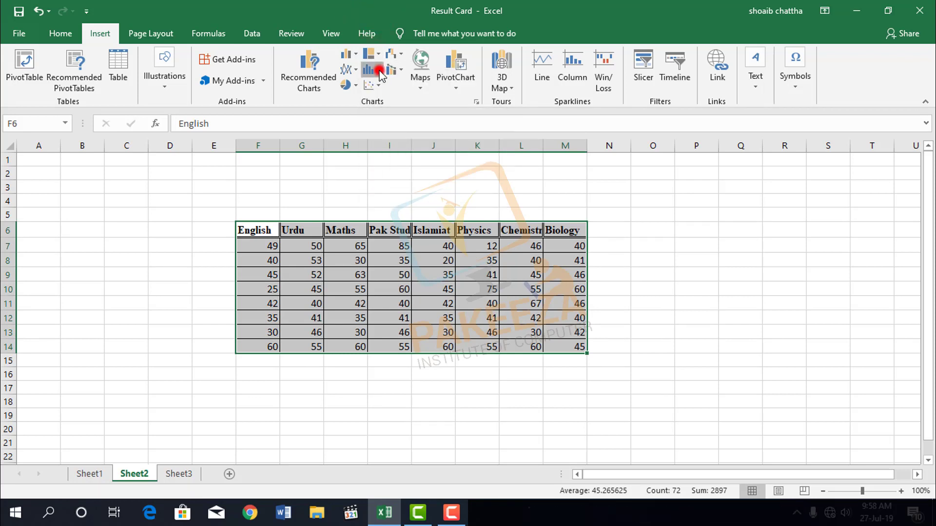
click(380, 71)
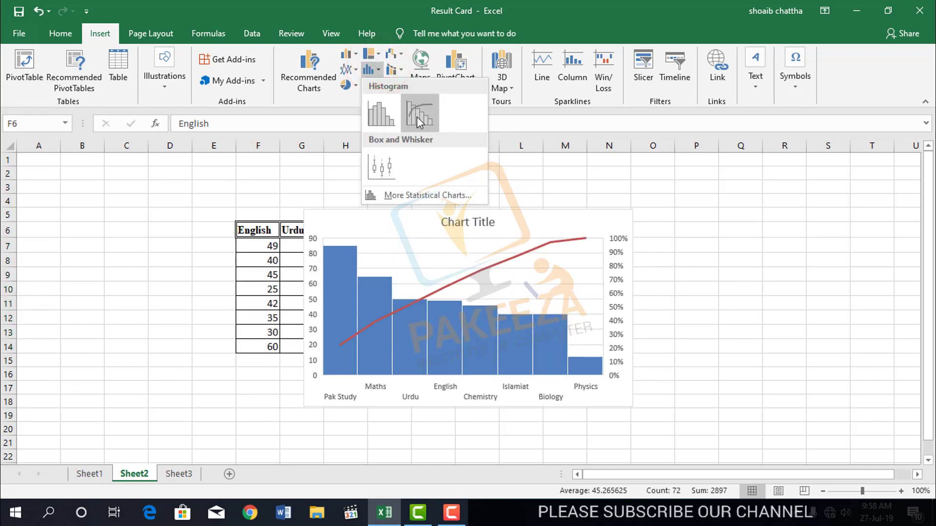
click(385, 11)
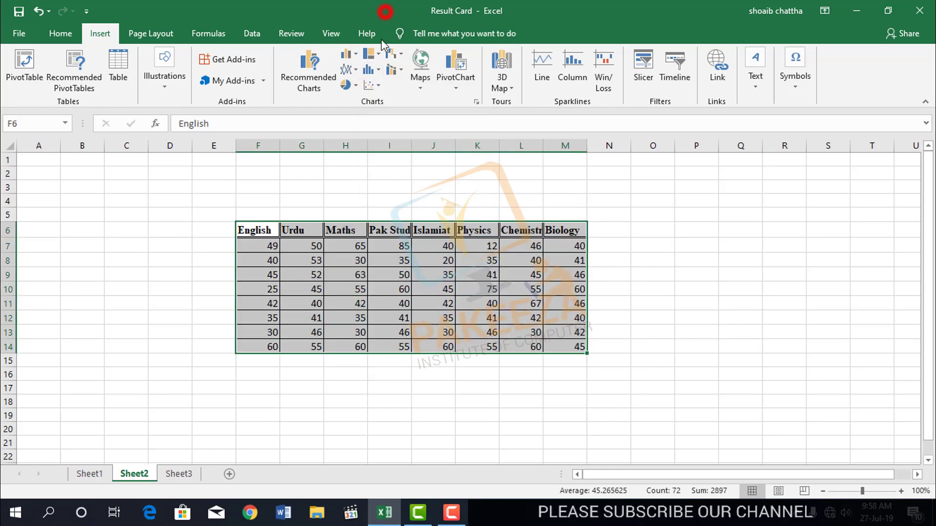
Step: Examine the scatter, bubble, waterfall, funnel, stock, surface and radar chart types for F6:M14, previewing the straight-line scatter and funnel charts
click(380, 87)
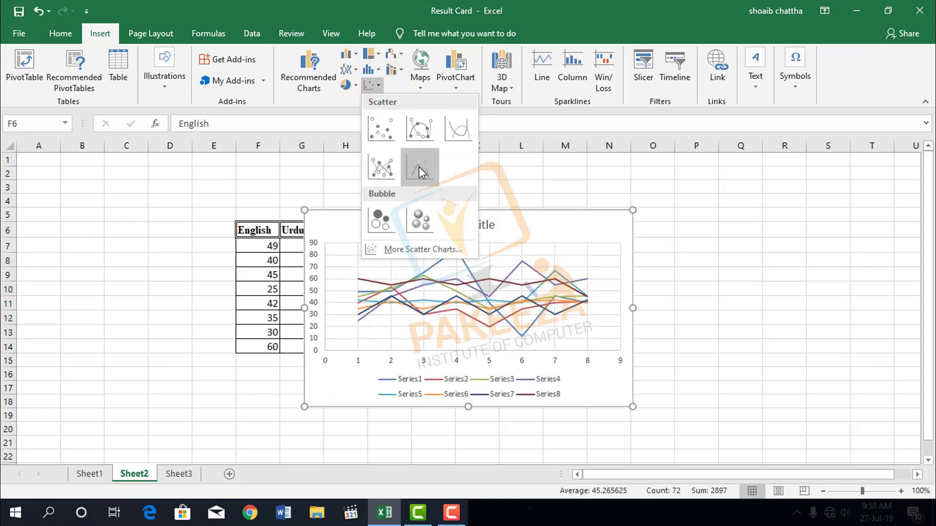
click(381, 7)
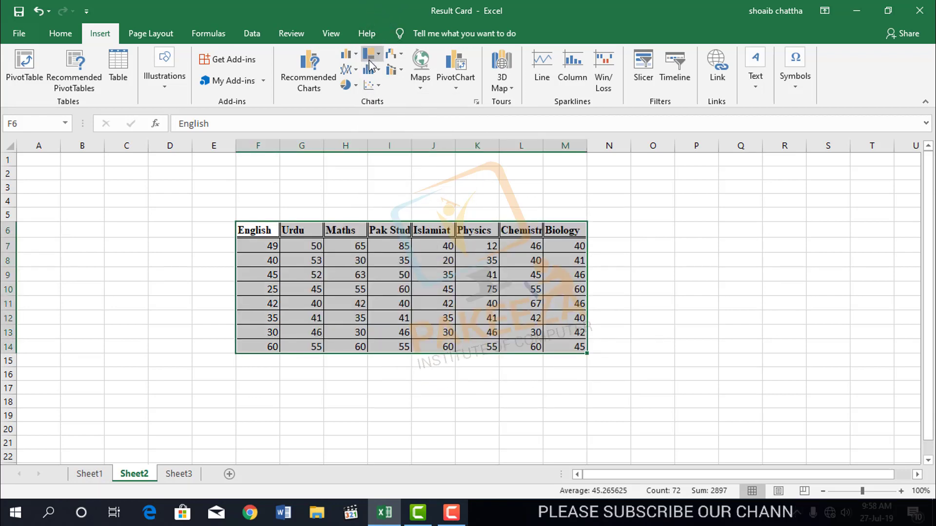
click(401, 55)
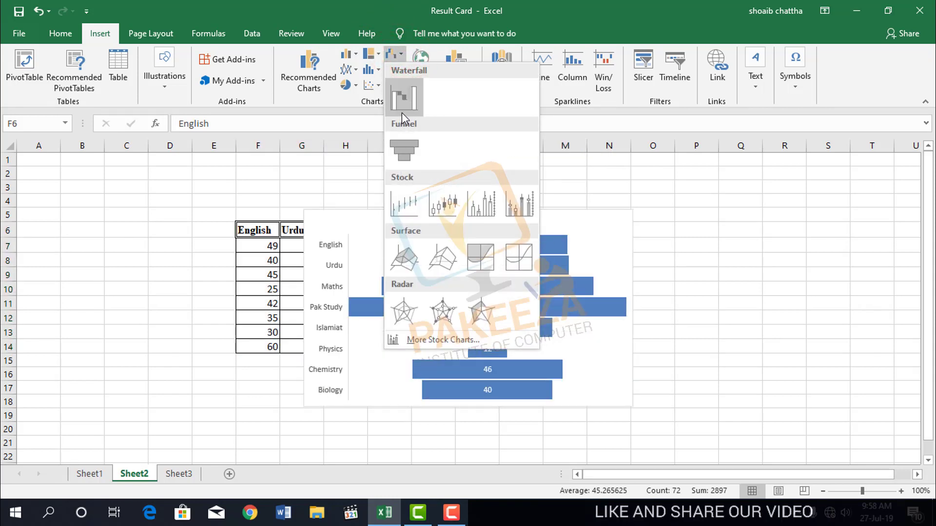
click(451, 208)
click(576, 308)
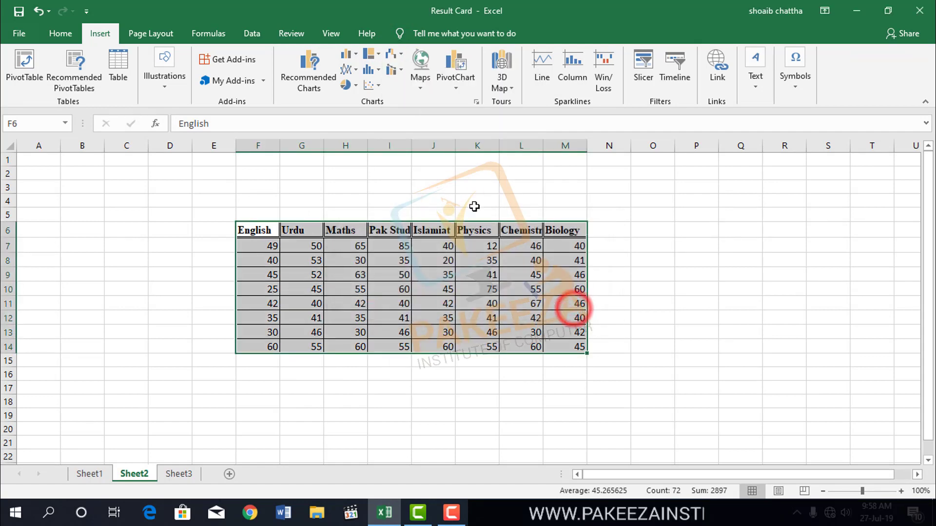
Step: Insert a clustered column and line combo chart from the marks in F6:M14 and delete it again
click(402, 70)
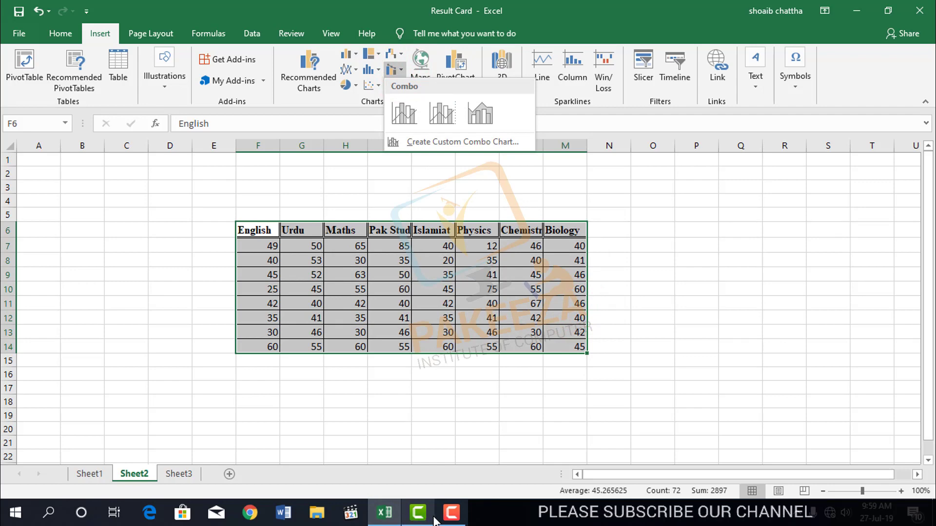
click(408, 116)
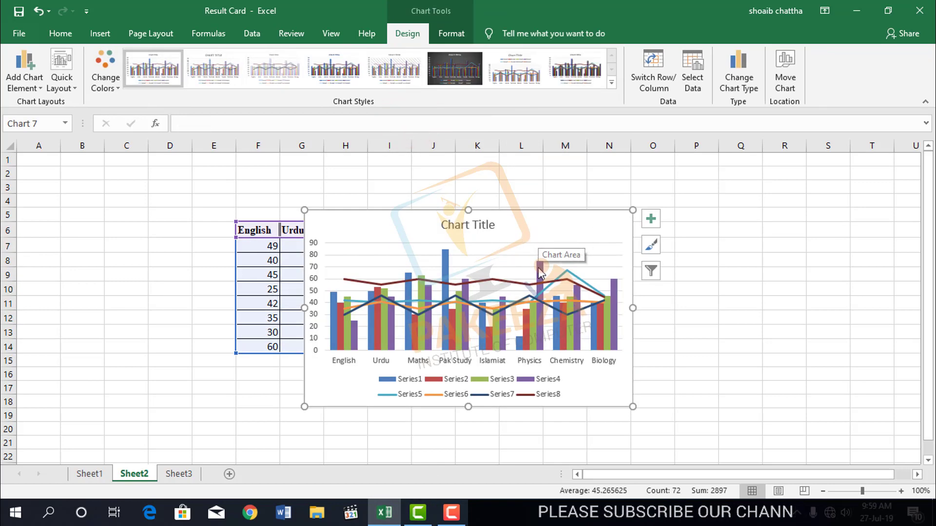
key(Delete)
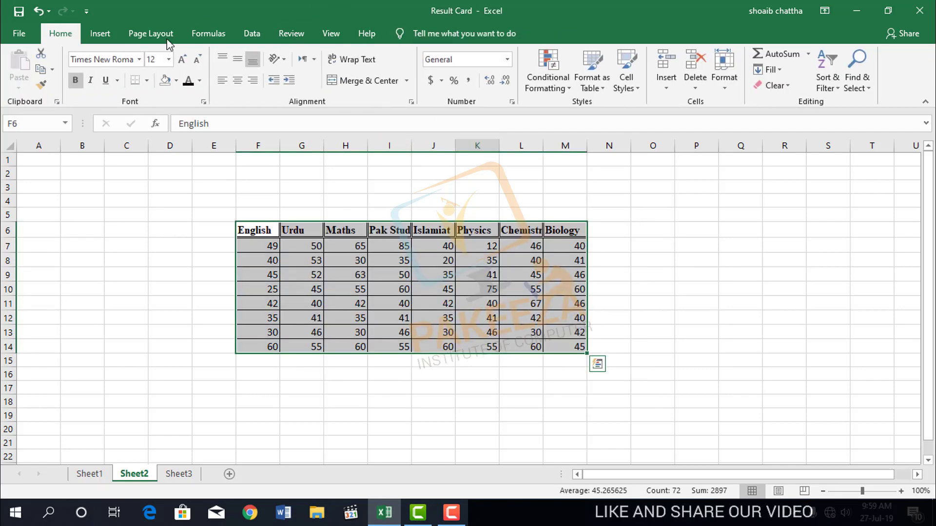
Step: Insert a filled map chart from the marks in F6:M14 and delete it again
click(101, 34)
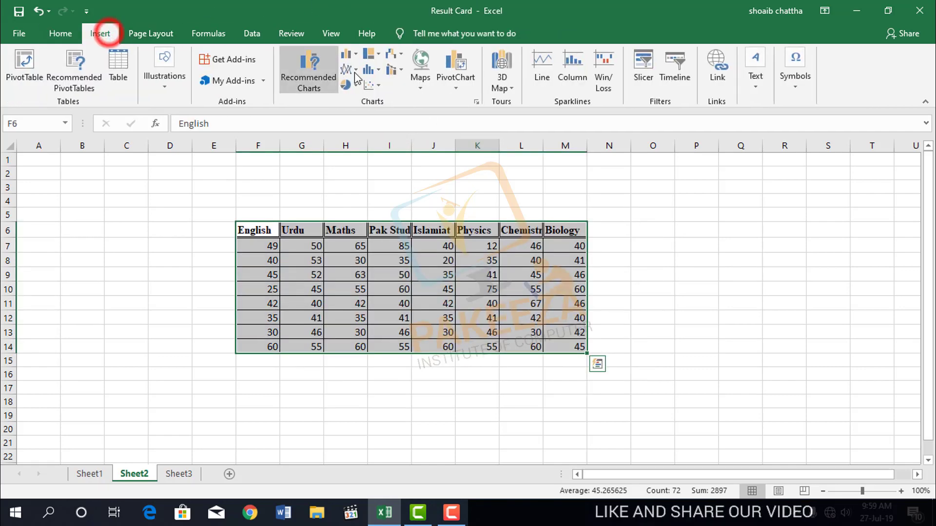
click(420, 87)
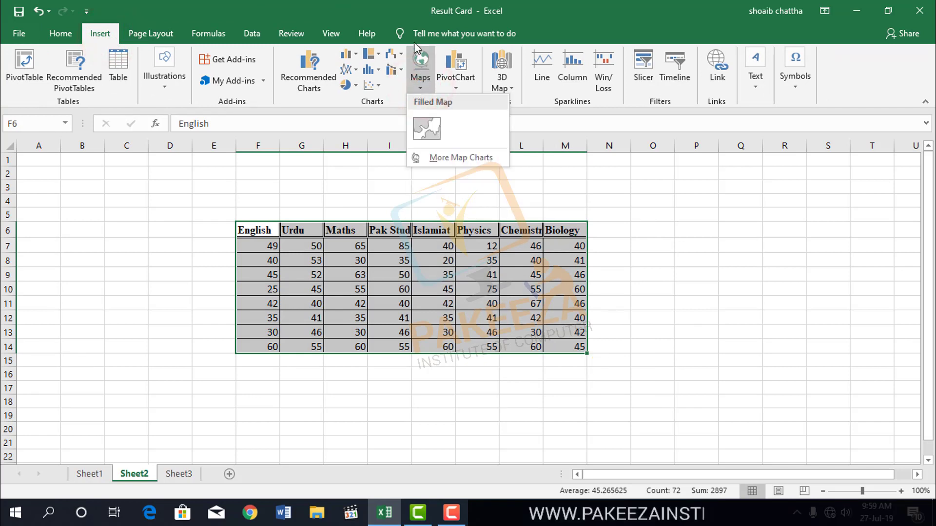
click(428, 128)
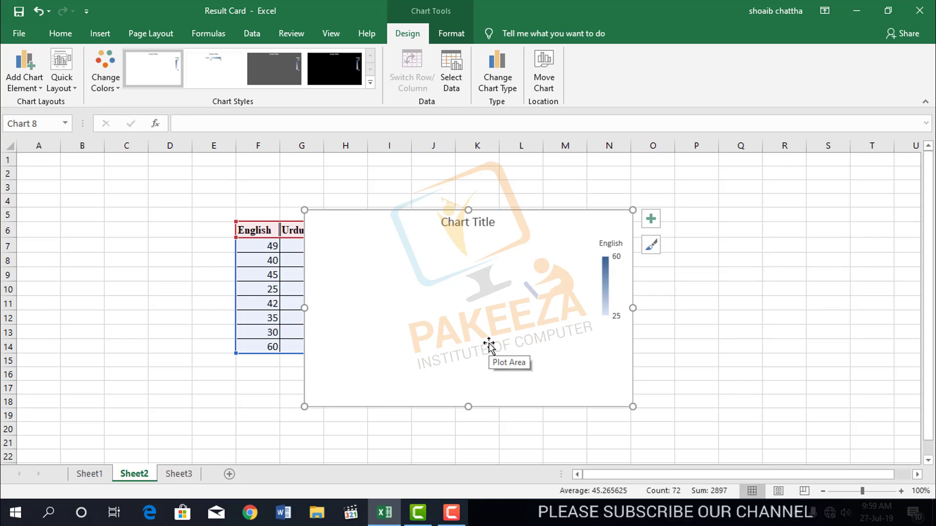
key(Delete)
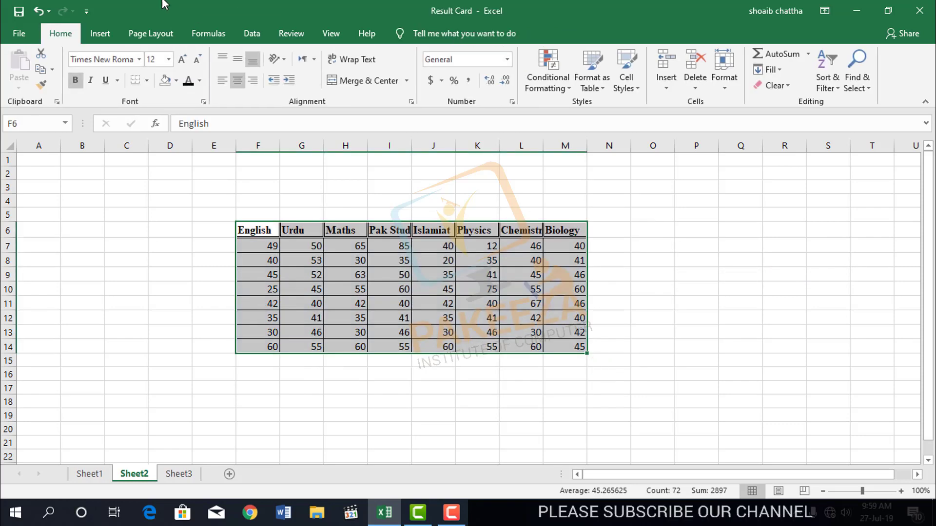
click(99, 33)
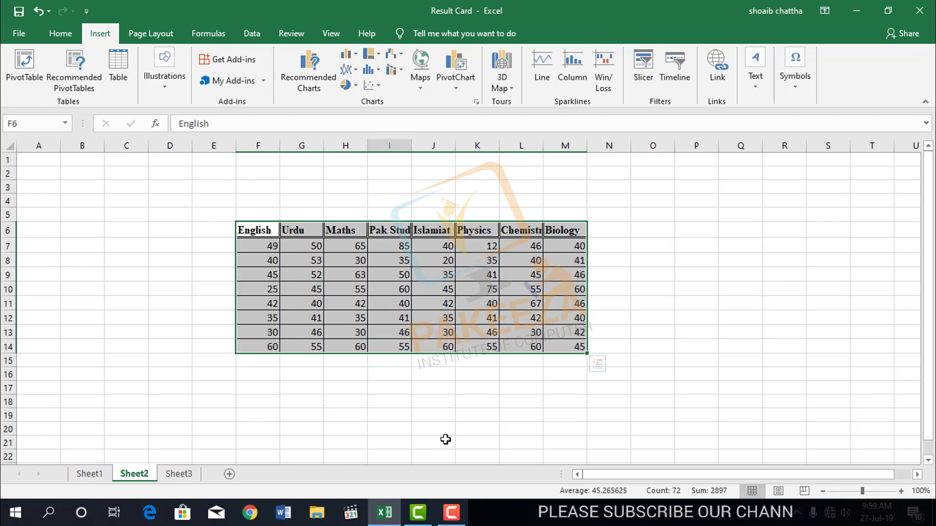
click(451, 512)
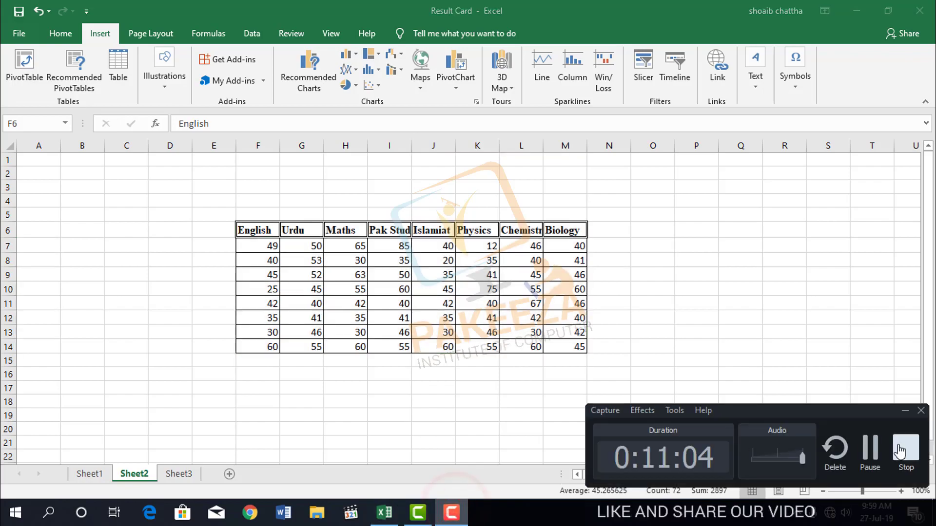